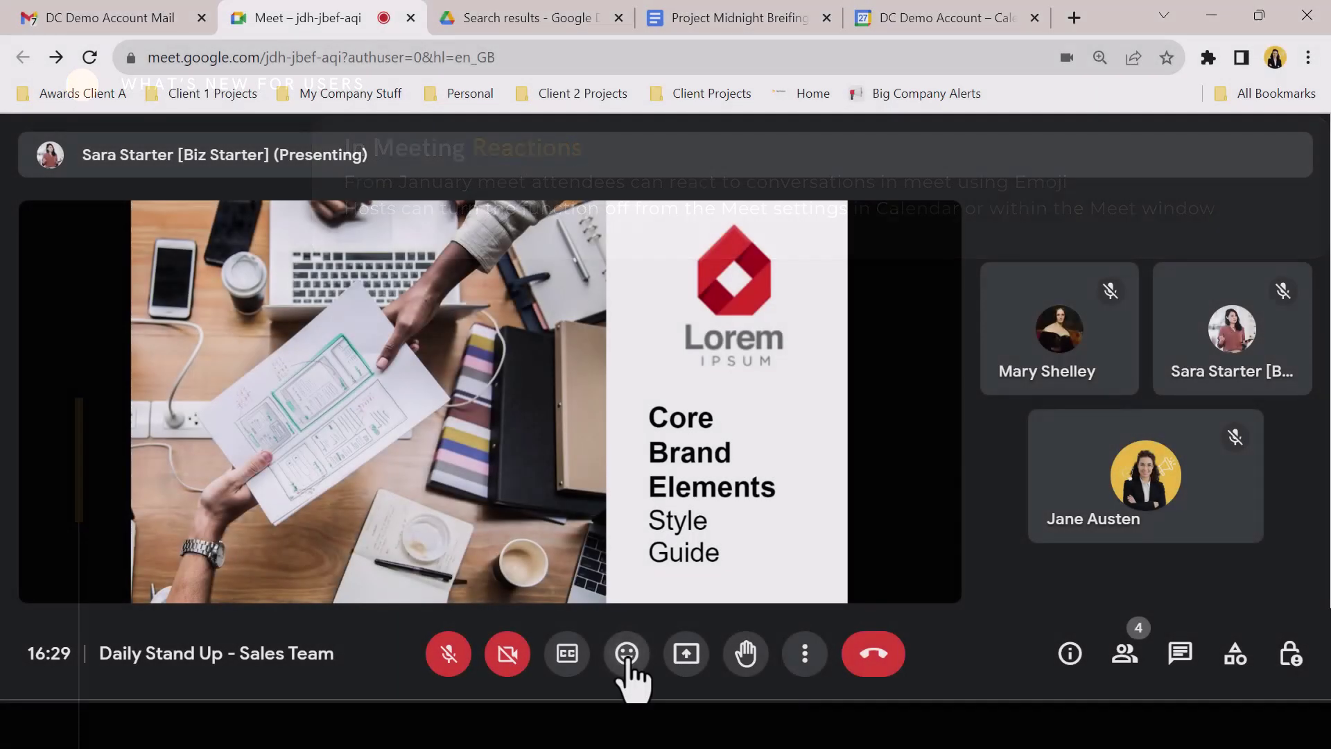
# - Send two heart reactions into the call
pyautogui.click(628, 662)
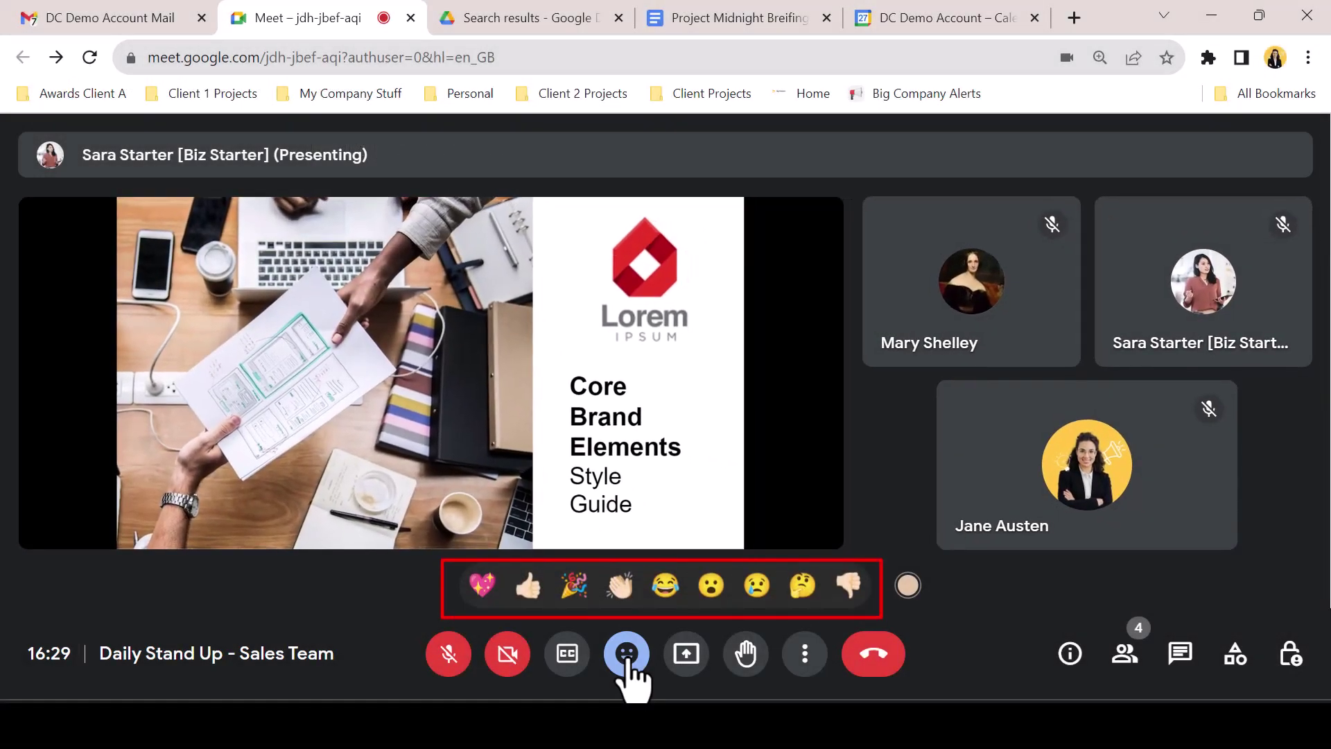
pyautogui.click(482, 584)
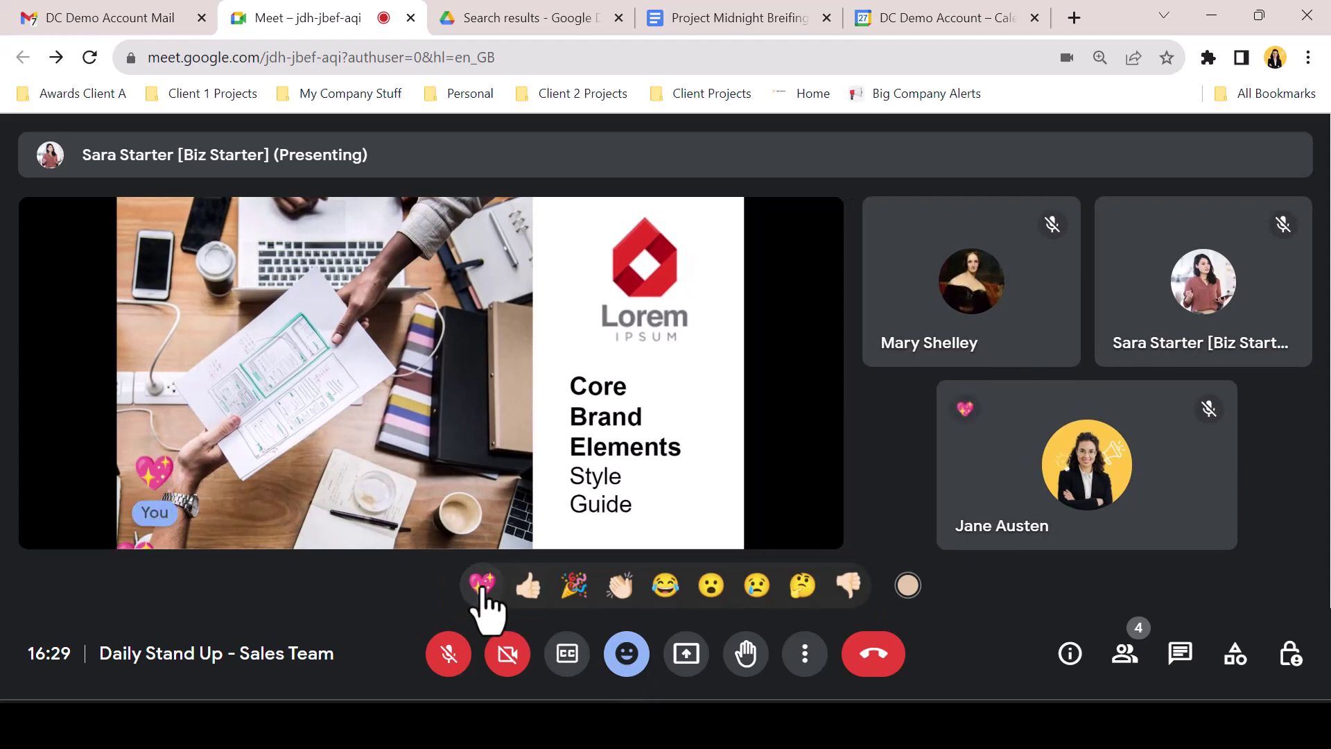
pyautogui.click(482, 585)
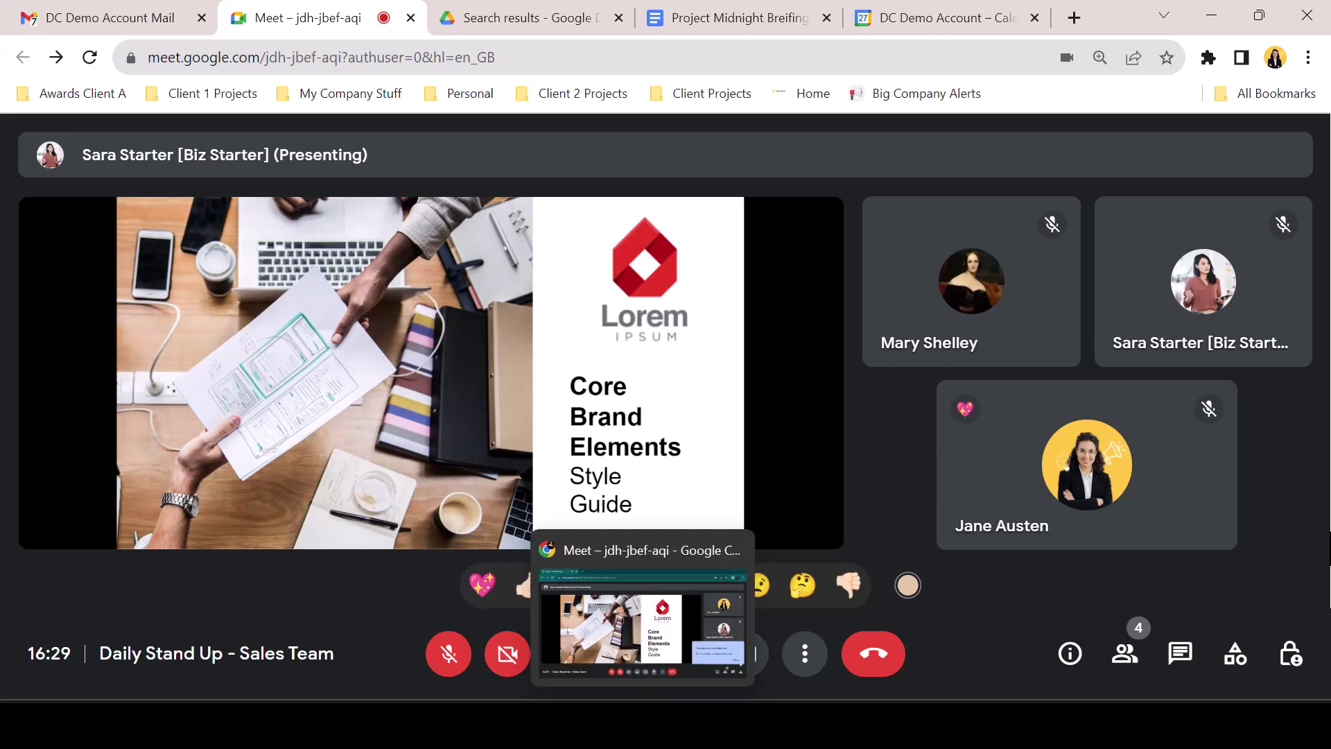
# - Switch on host management in the meeting's Host controls
pyautogui.click(1291, 655)
pyautogui.click(1256, 417)
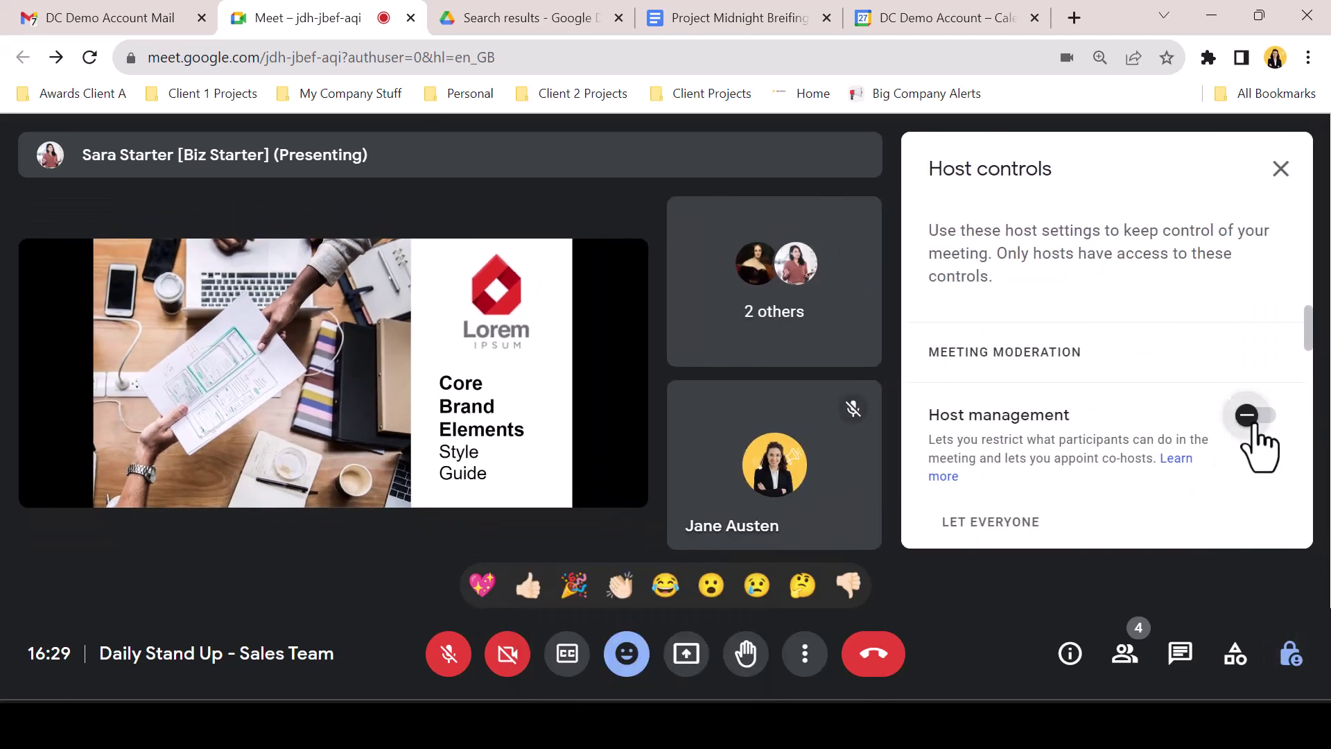
pyautogui.scroll(-3, 1256, 435)
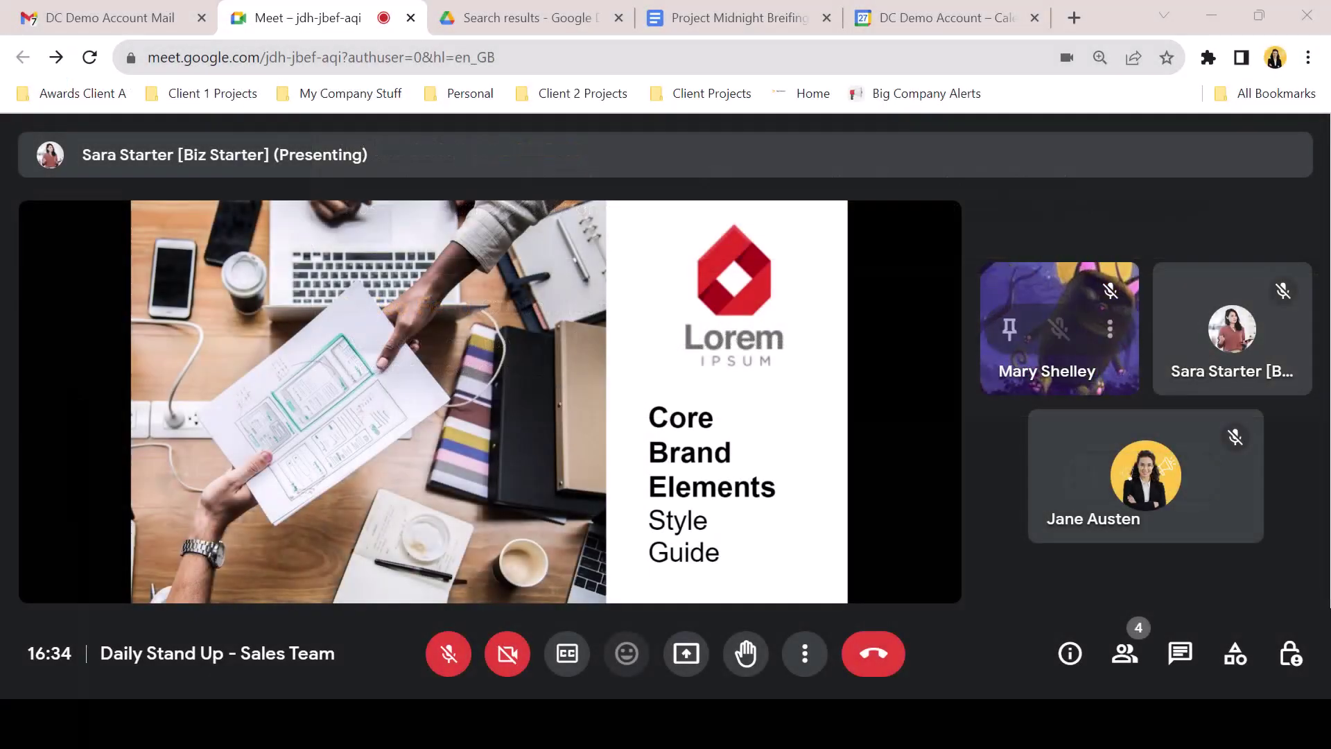
# - Use Don't watch to hide a participant's video, then restore it with Start watching
pyautogui.click(1110, 328)
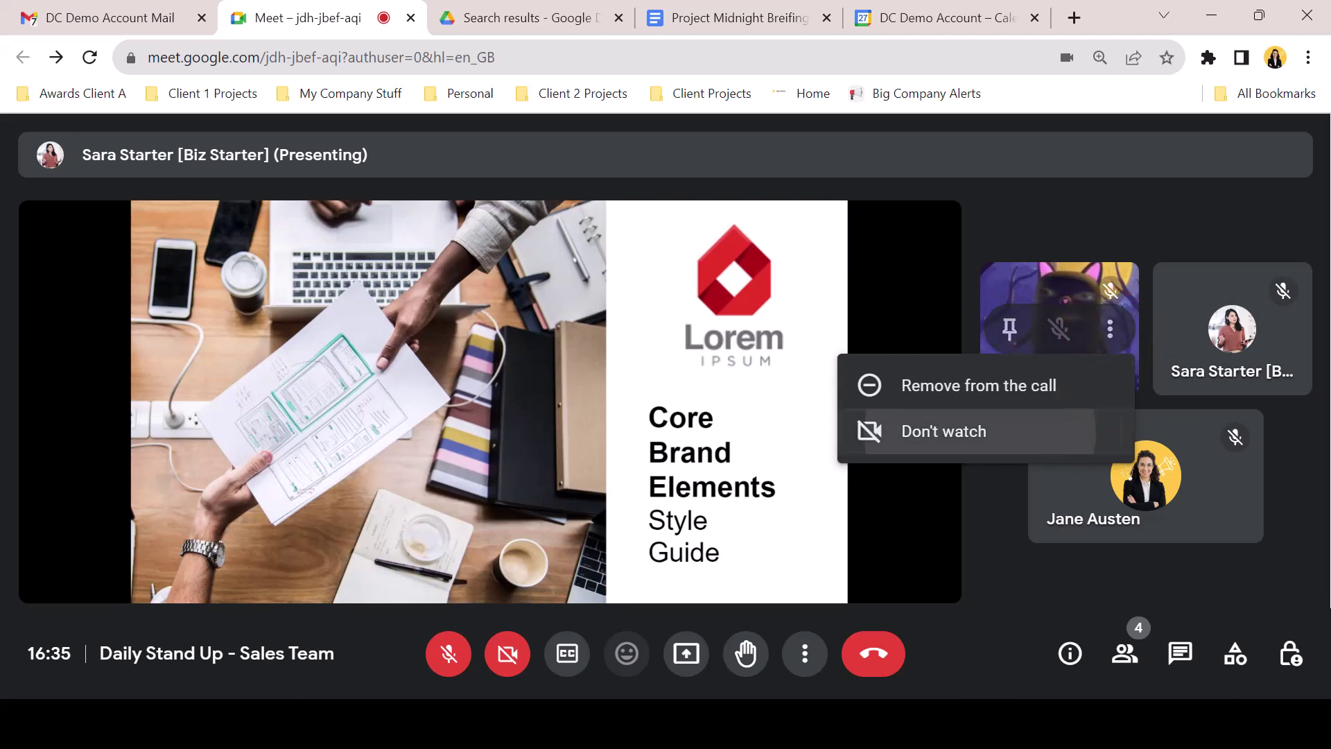
pyautogui.click(944, 431)
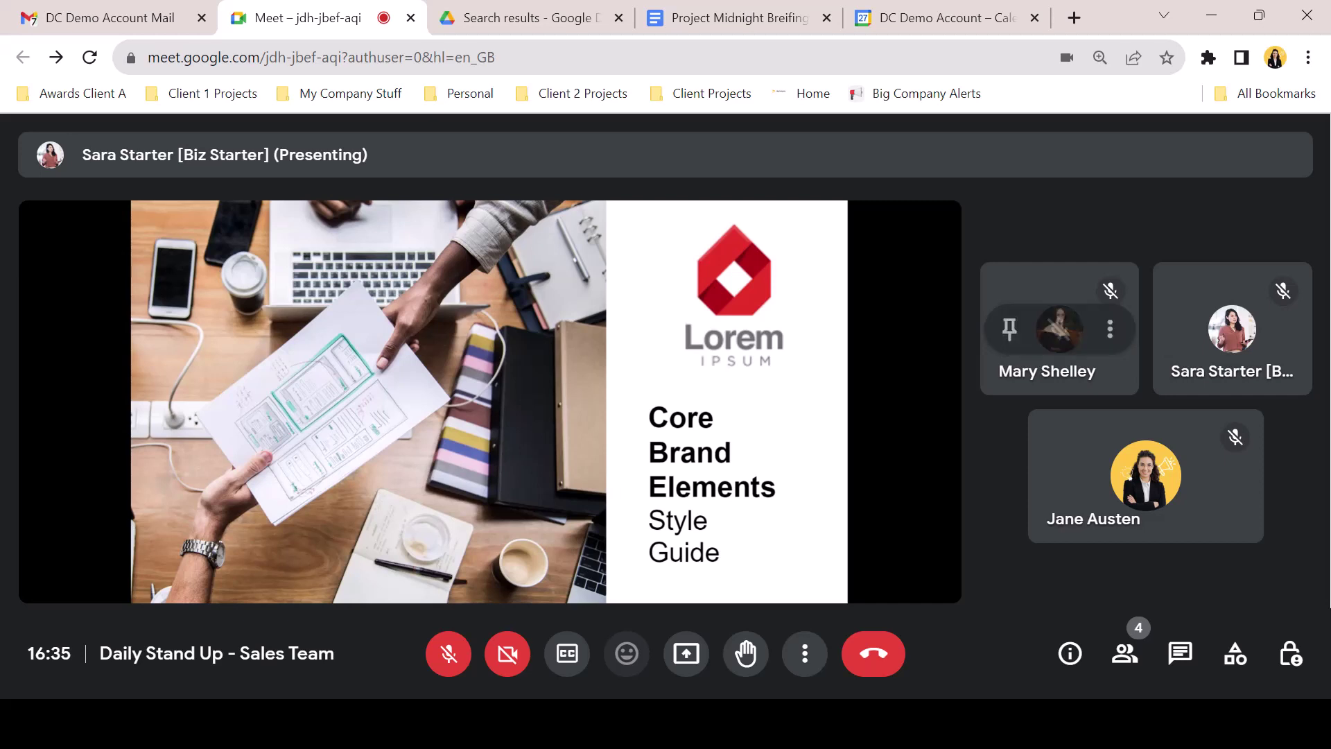
pyautogui.click(1110, 329)
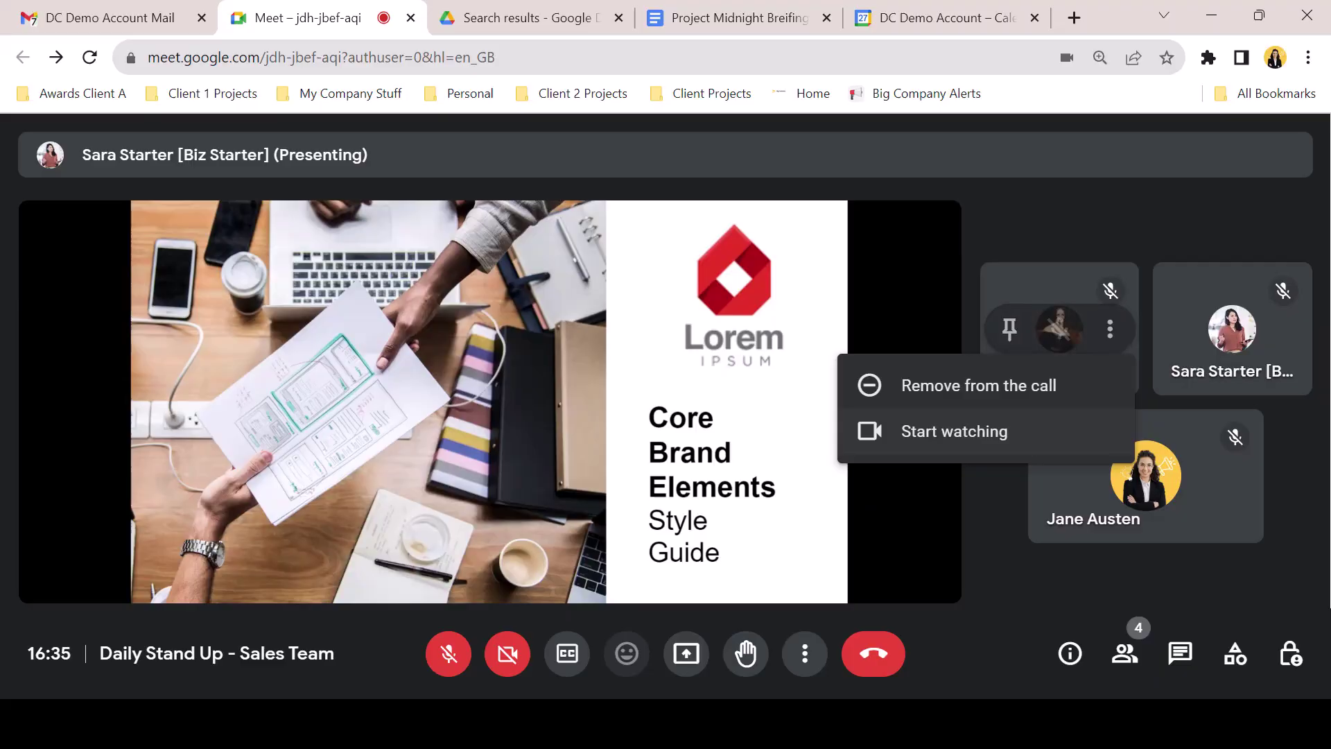
pyautogui.click(954, 431)
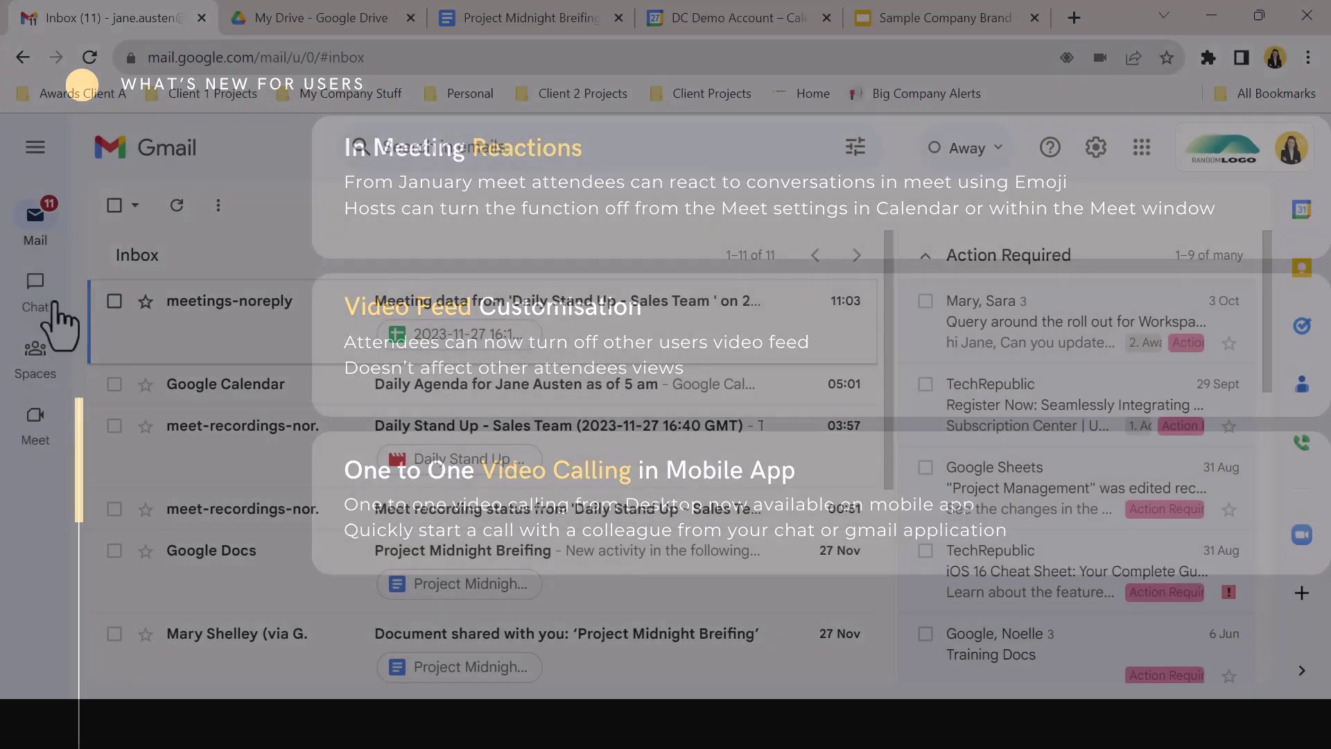
# - Video-call the contact from the Gmail Chat conversation, then answer in the recipient's inbox window
pyautogui.click(23, 296)
pyautogui.moveTo(192, 386)
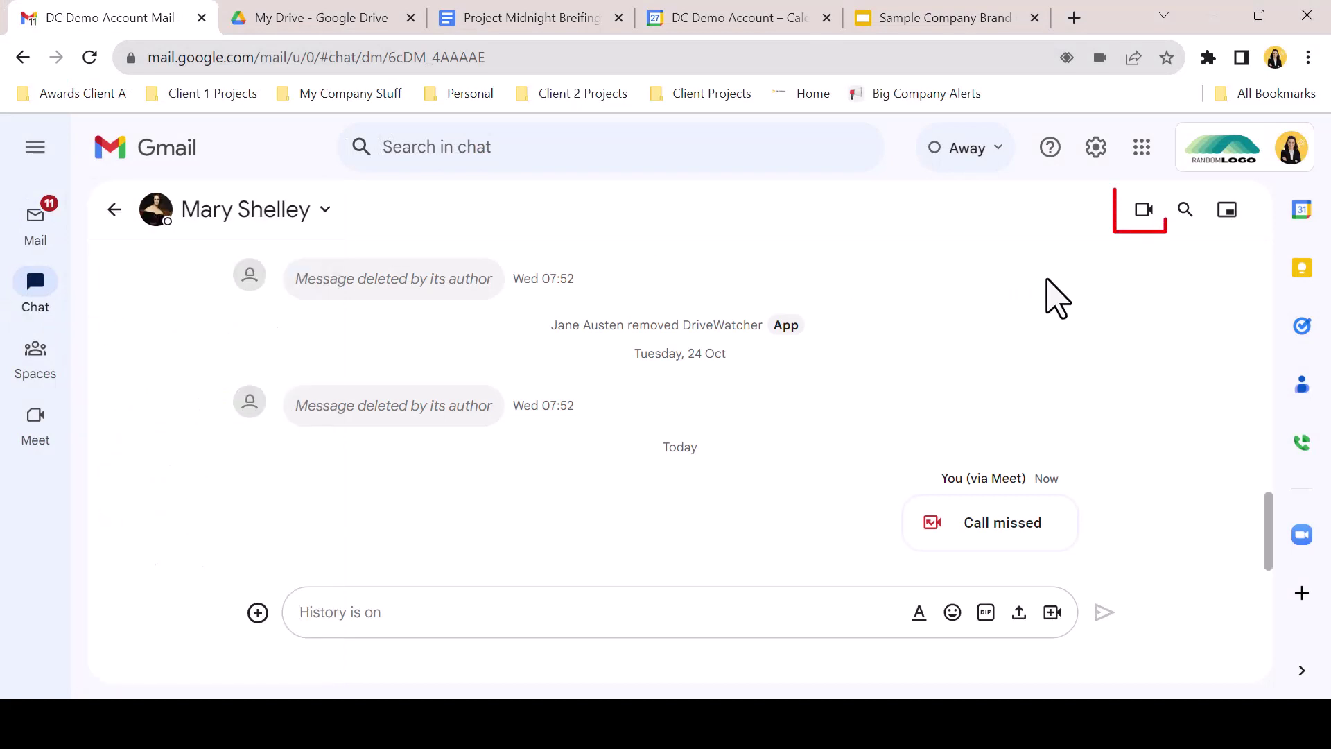
pyautogui.click(1132, 221)
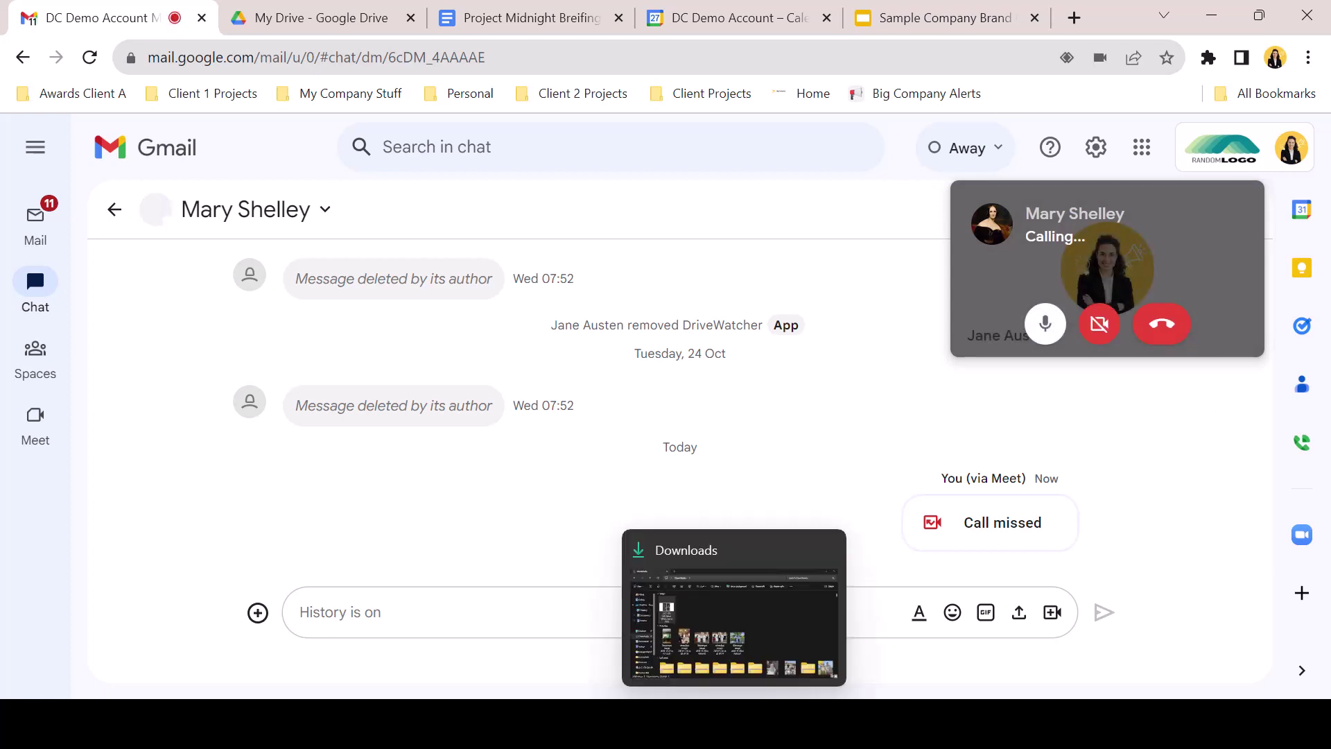
pyautogui.click(780, 621)
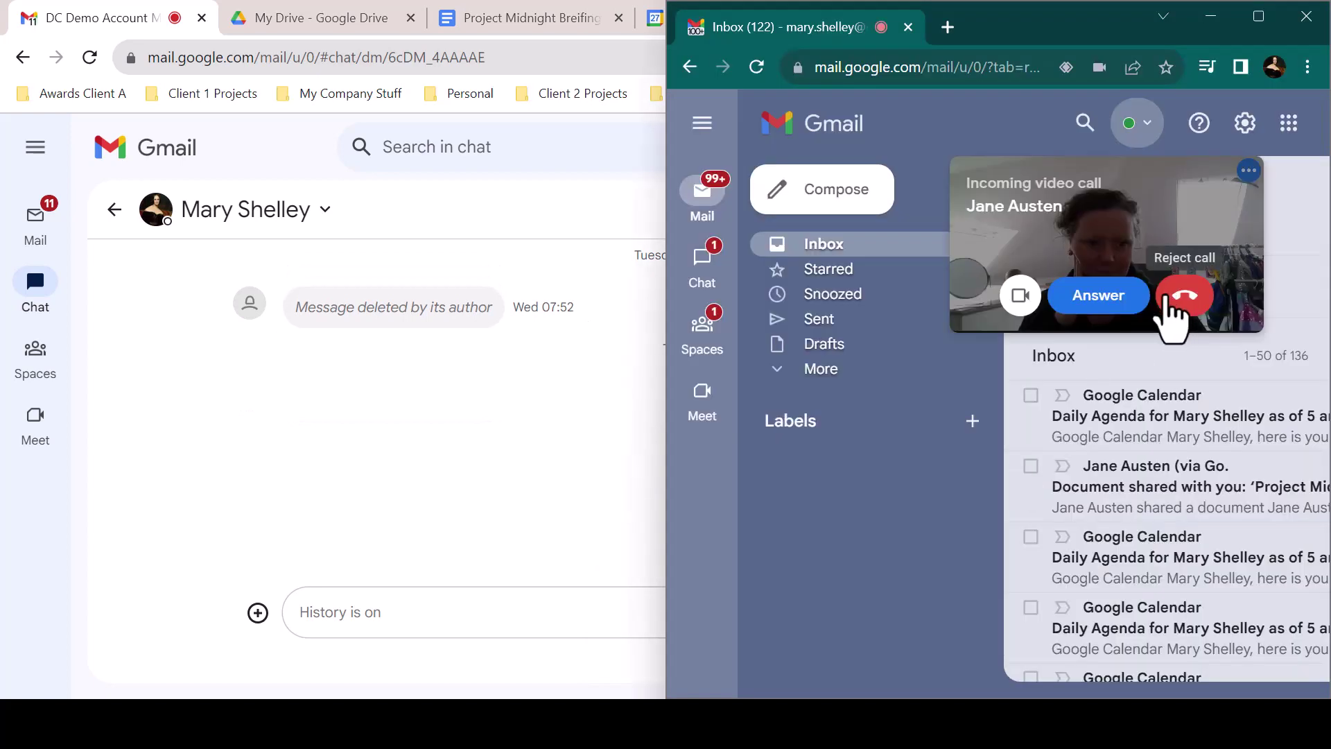
pyautogui.click(1112, 297)
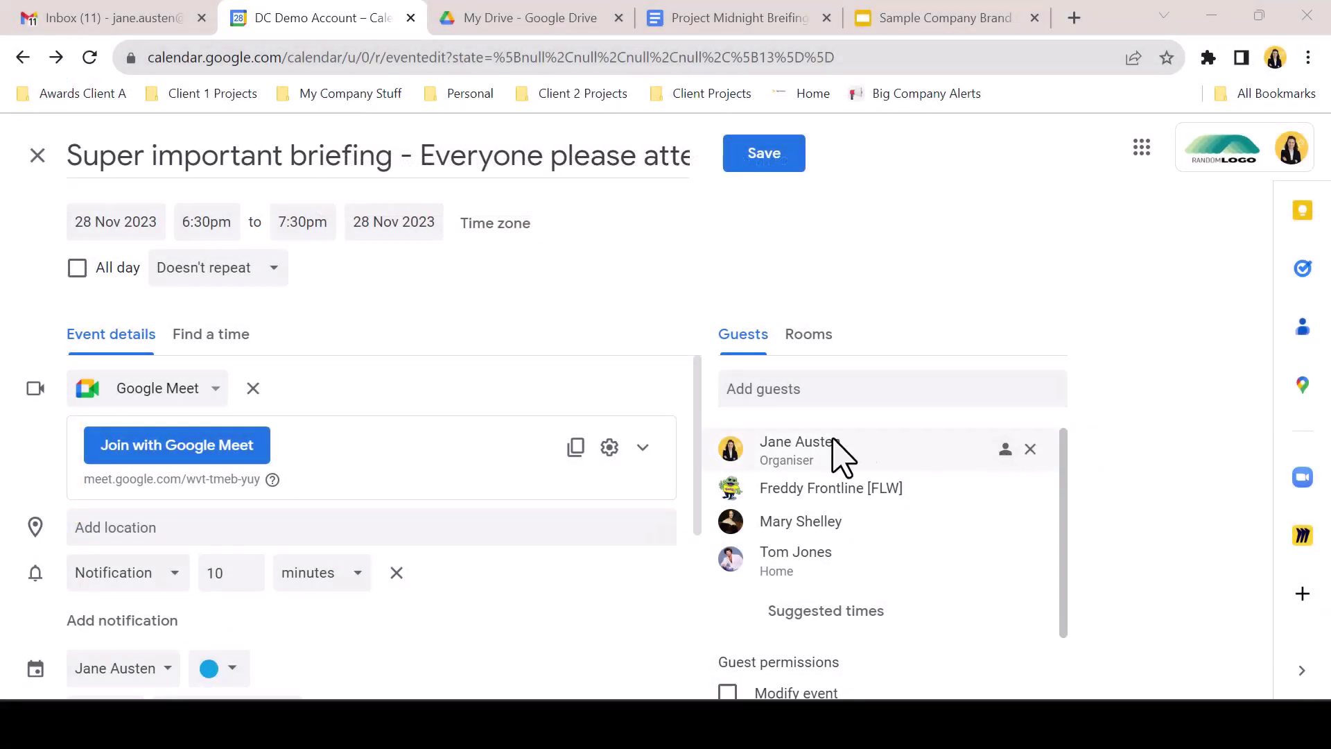
# - In the event's Meet settings, turn on Host management and Everyone is a viewer by default
pyautogui.click(611, 447)
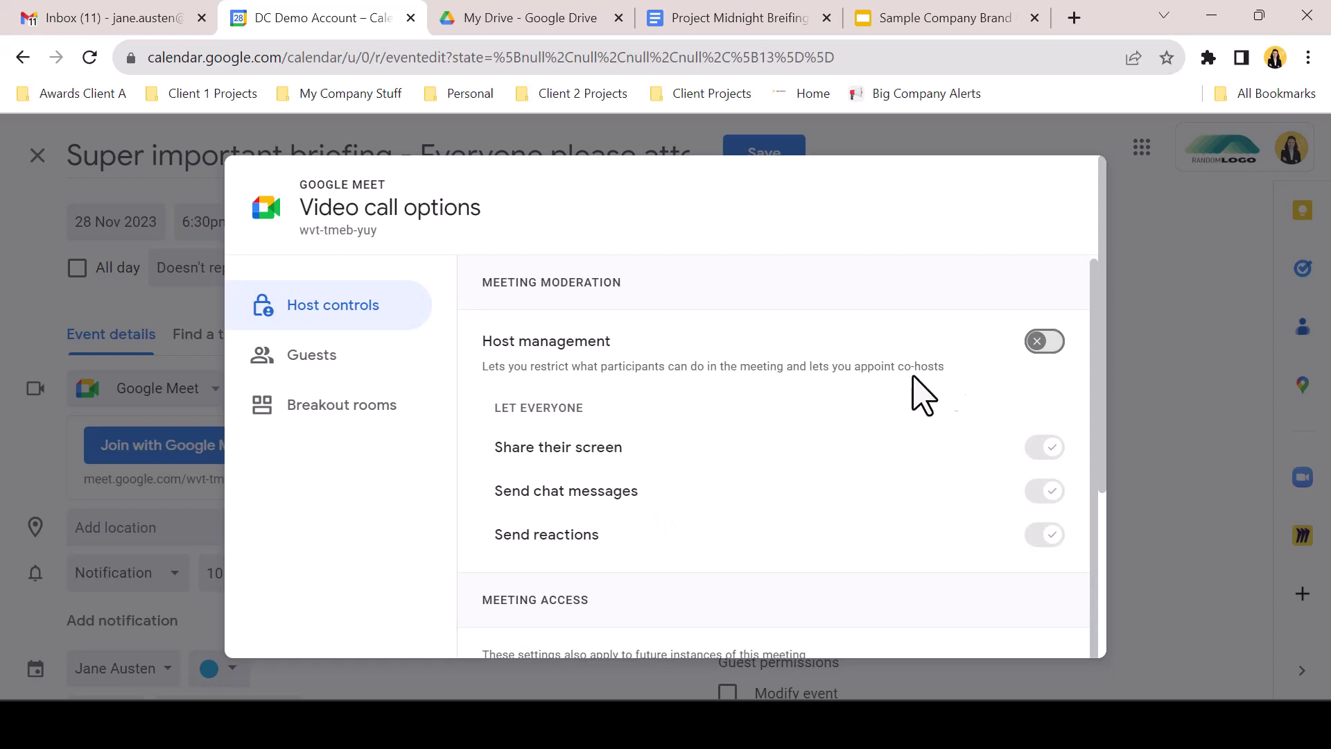
pyautogui.click(1041, 343)
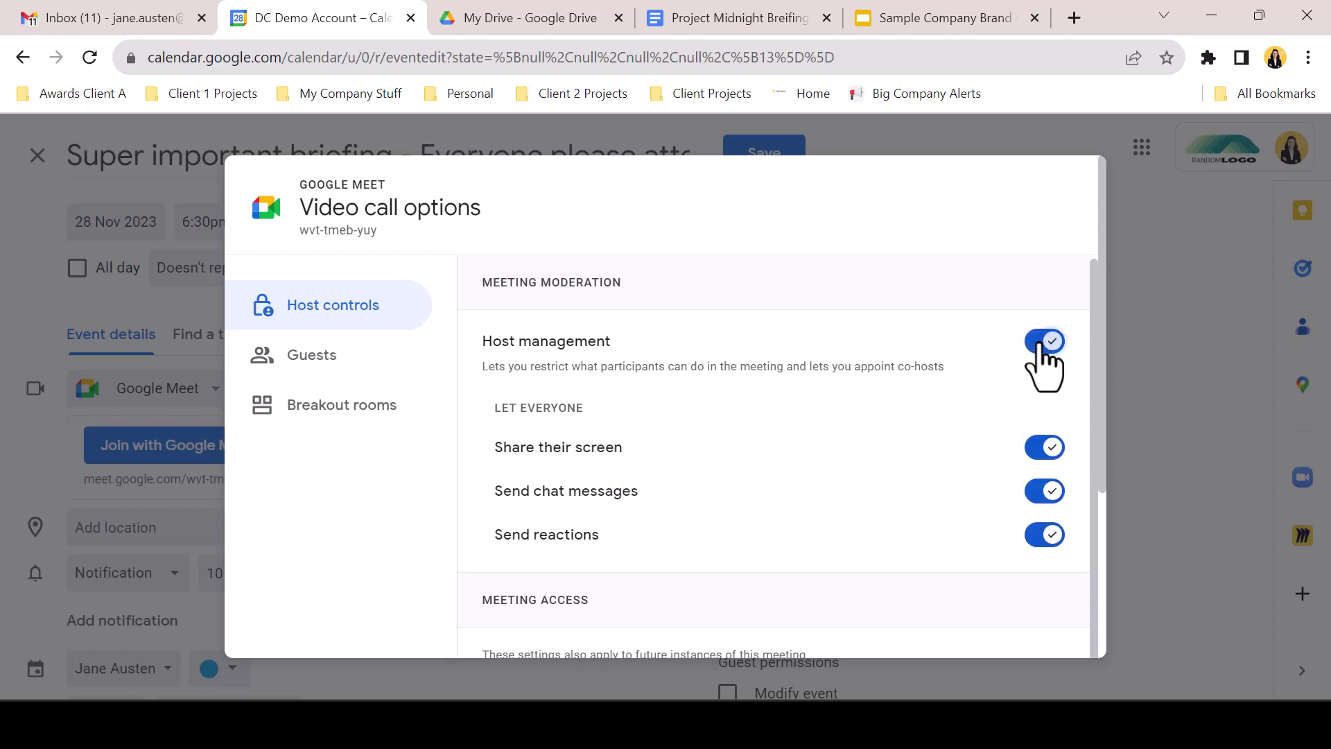
pyautogui.click(353, 367)
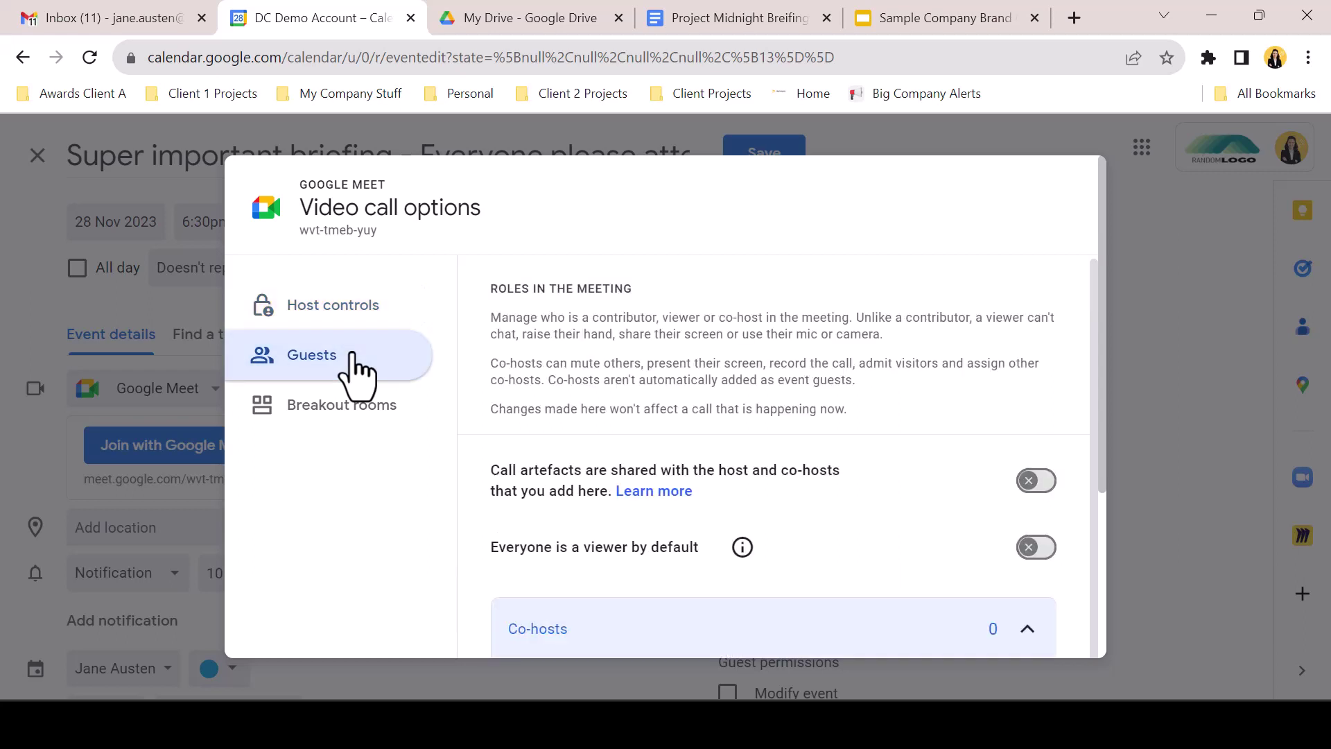
pyautogui.click(1032, 551)
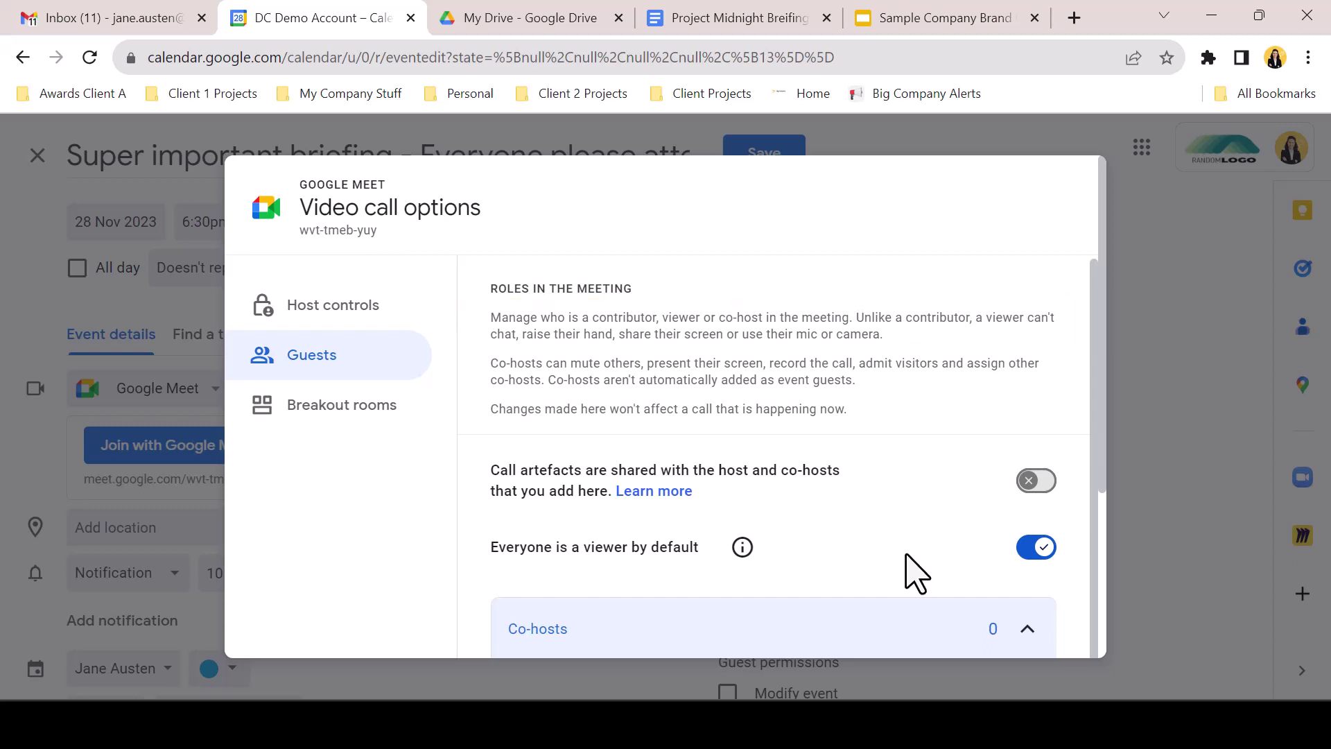
# - Add the suggested person as a contributor and save the video call settings
pyautogui.scroll(-4, 915, 572)
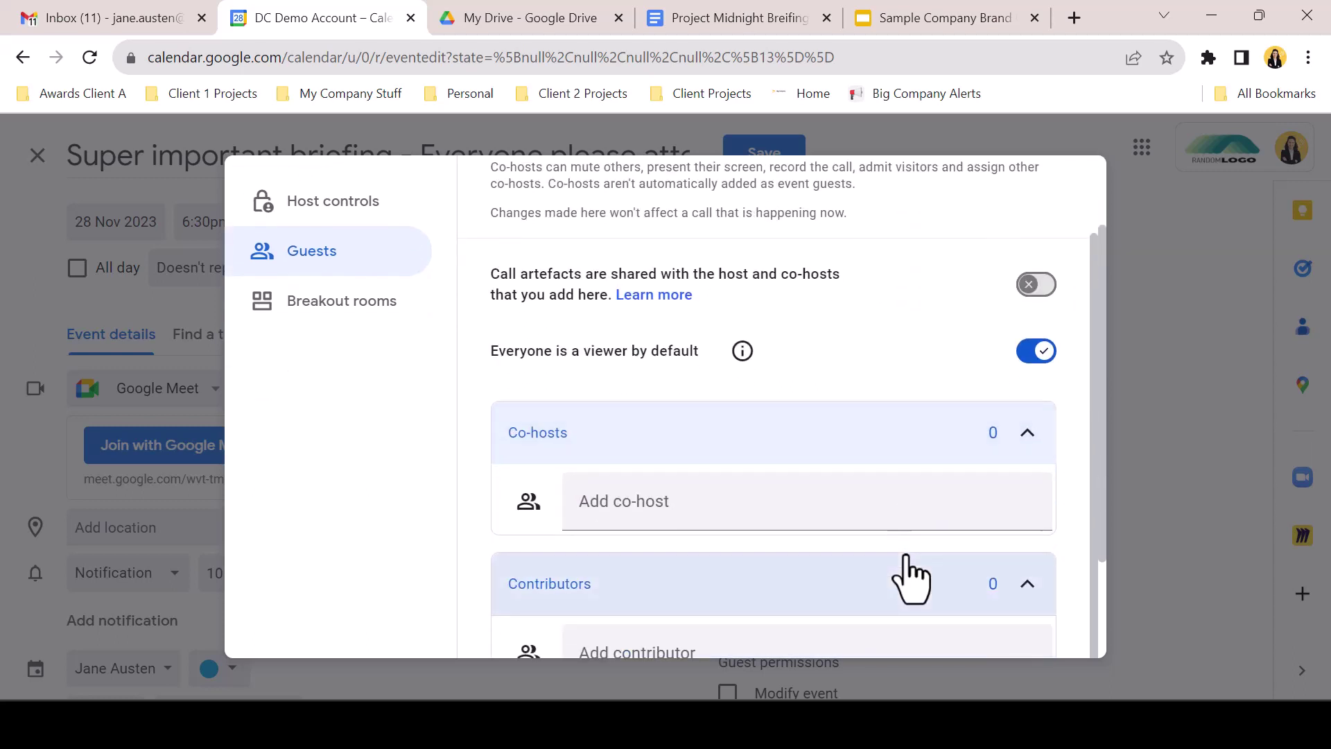
pyautogui.scroll(-1, 912, 579)
pyautogui.click(906, 557)
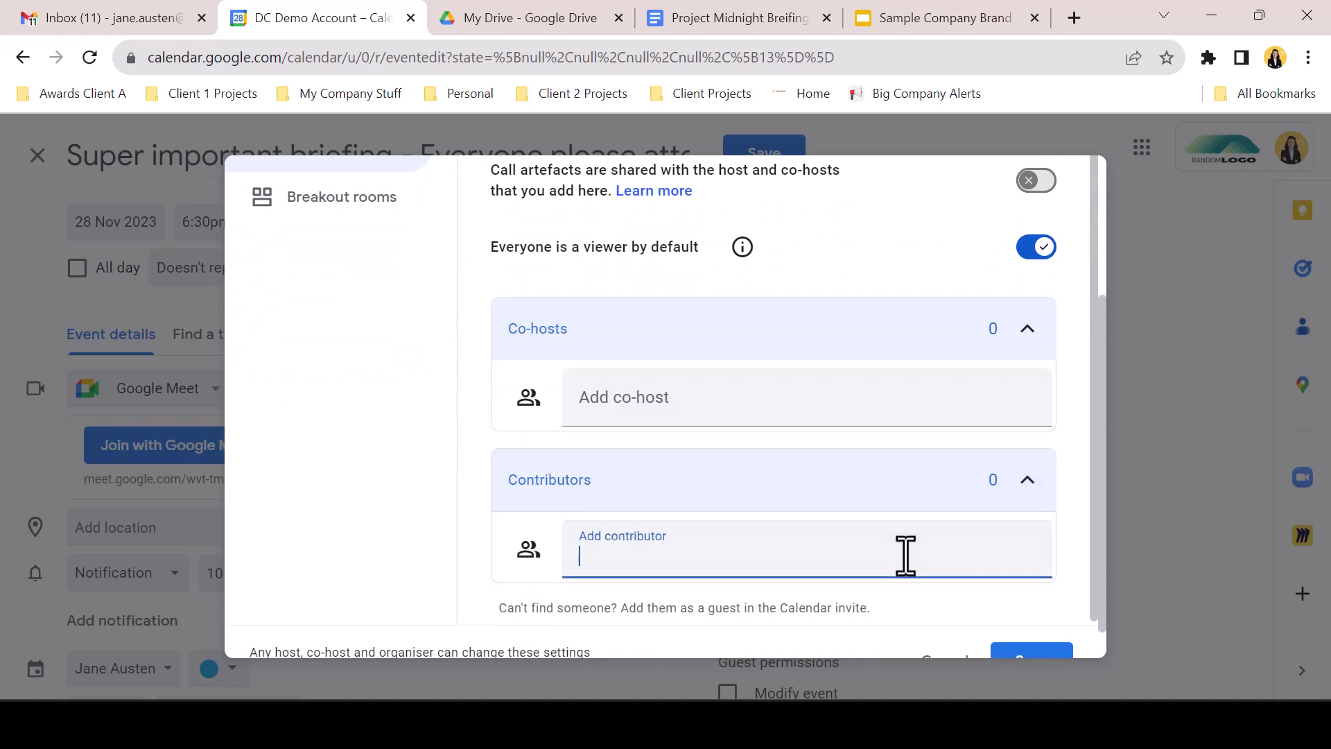
pyautogui.write('fred')
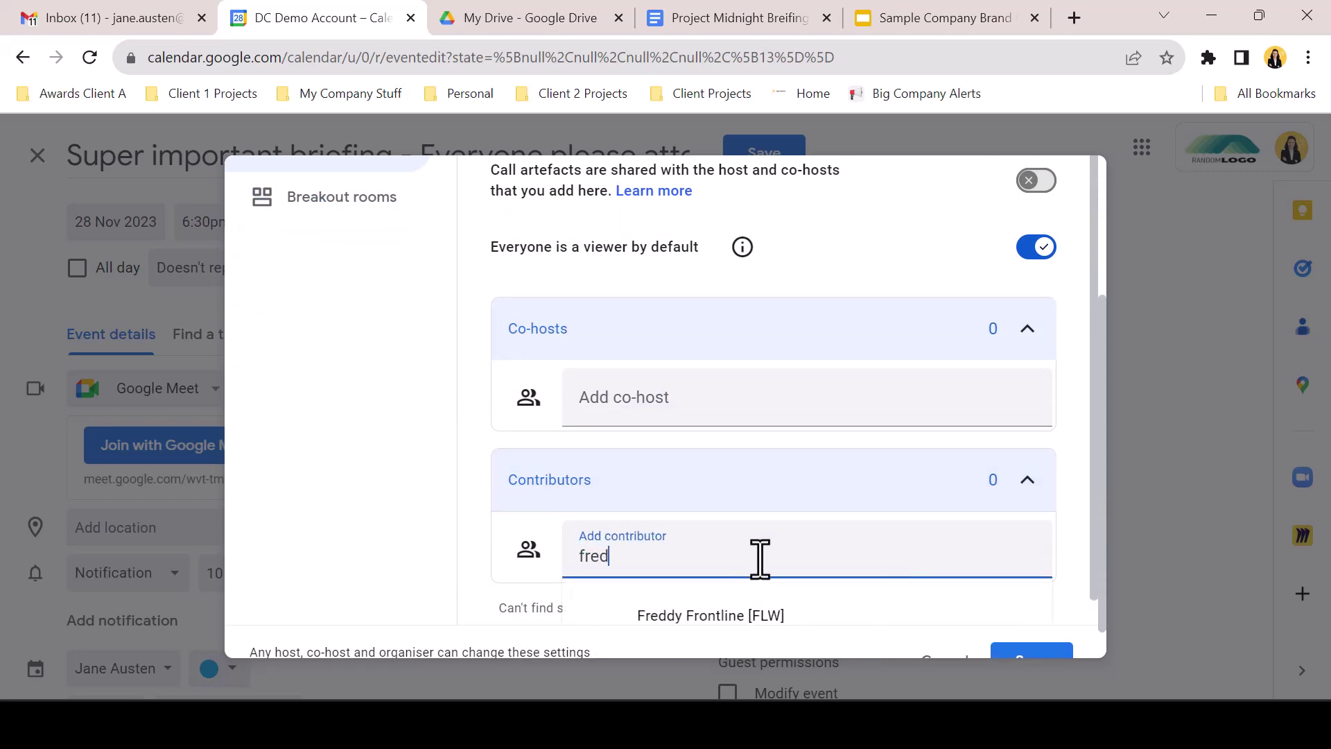
pyautogui.click(770, 615)
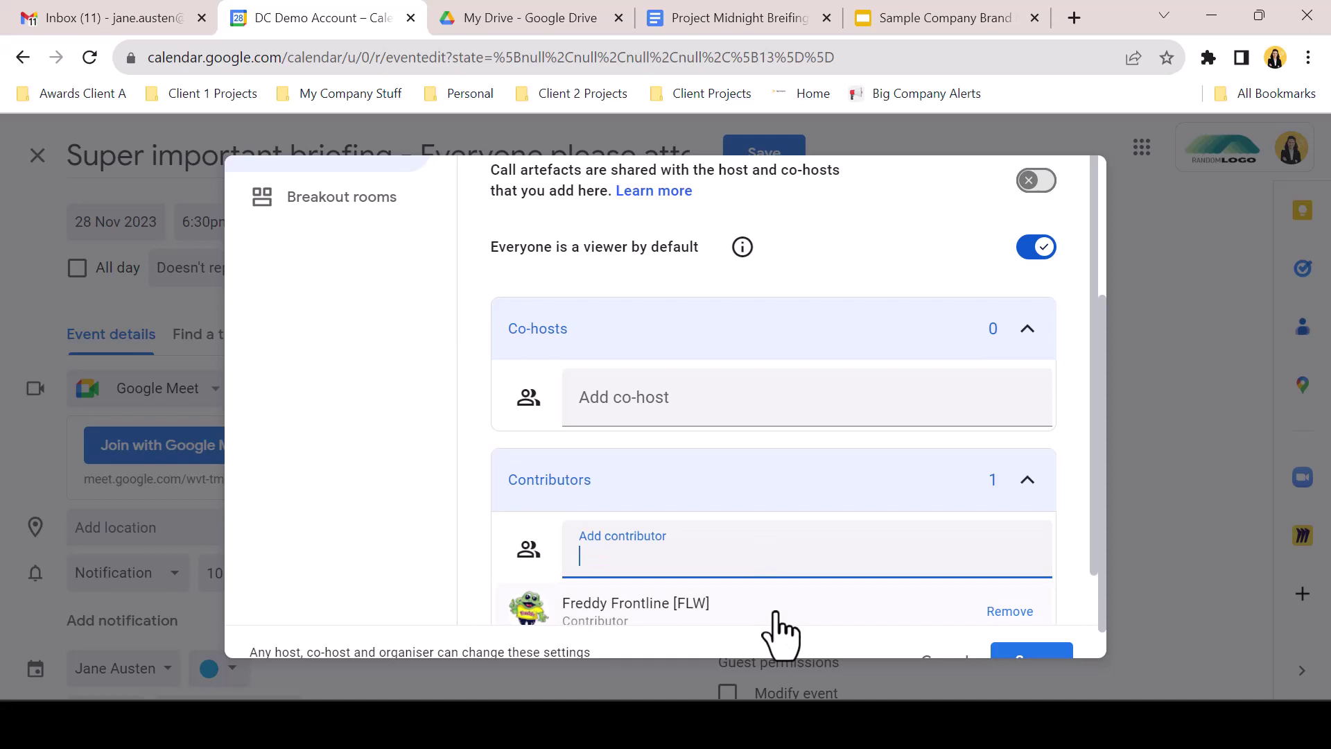
pyautogui.scroll(-1, 888, 534)
pyautogui.scroll(-1, 1068, 563)
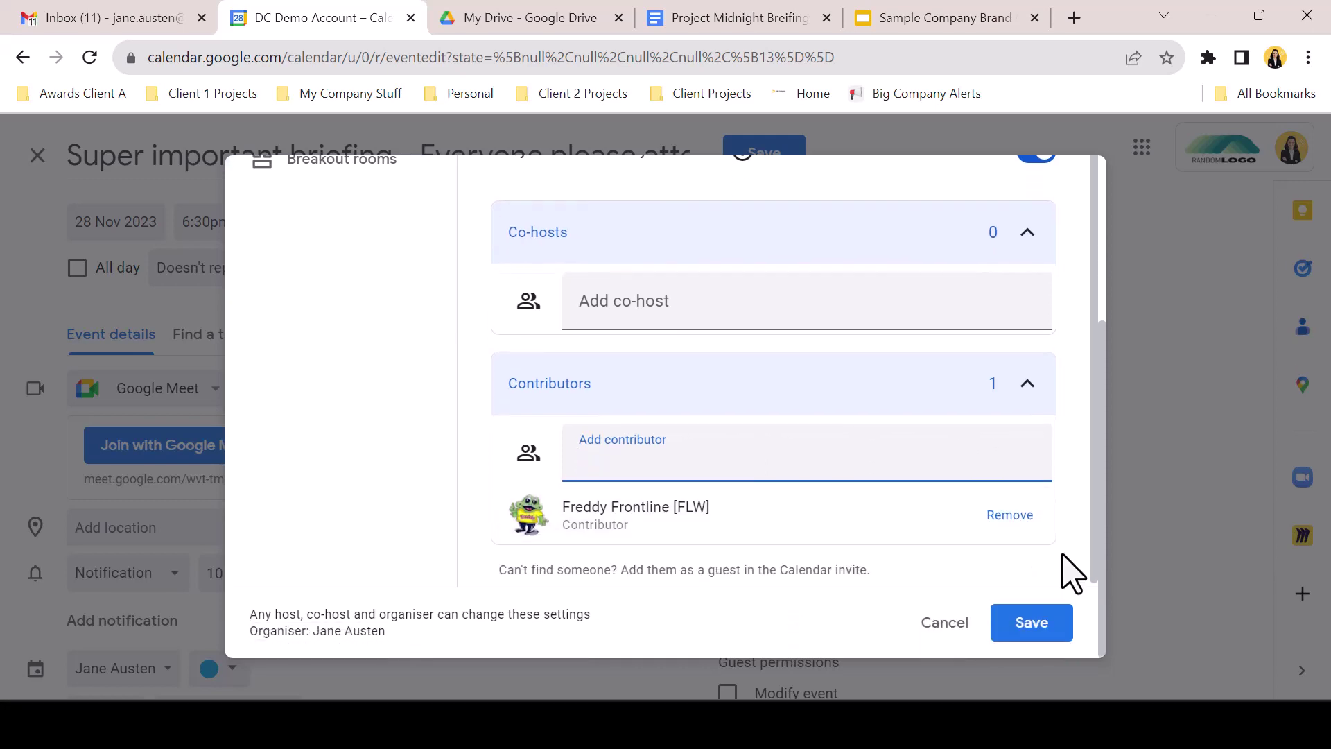
pyautogui.click(1056, 632)
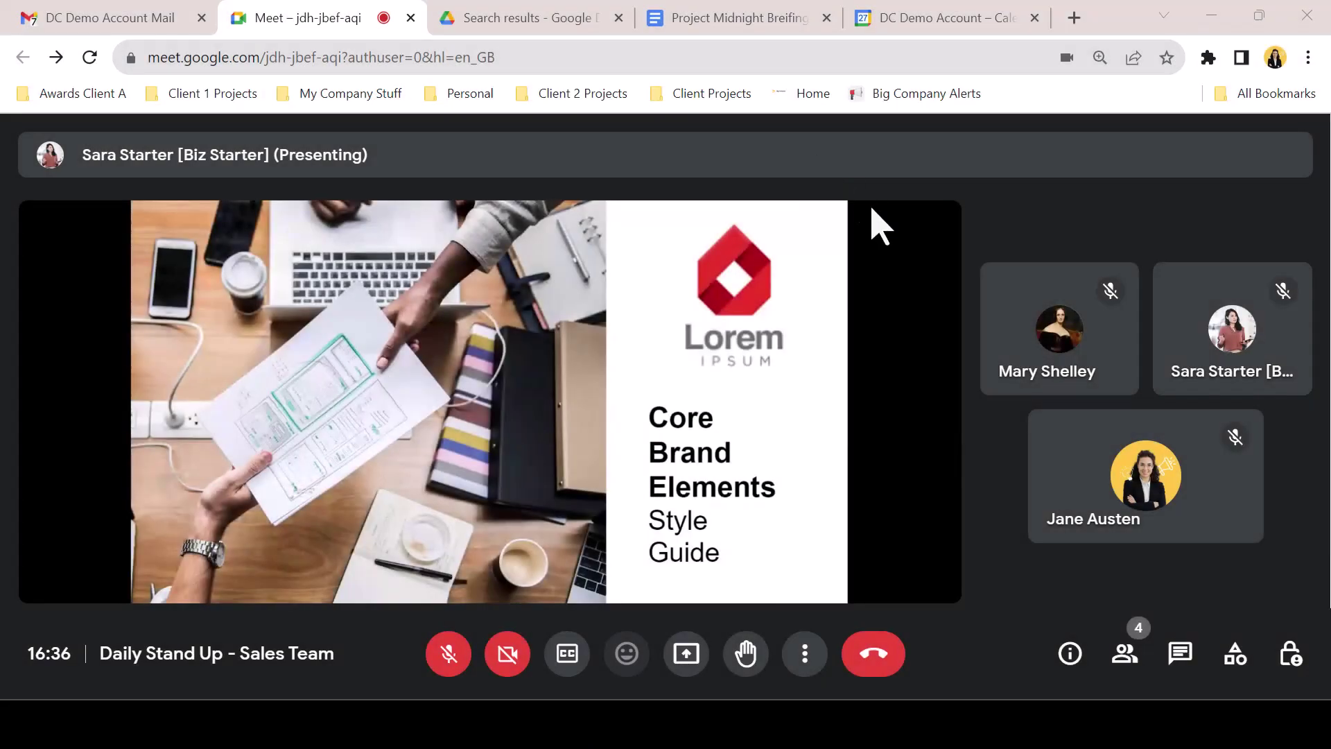
# - From the People list, ask a participant to pair tiles and accept the request on their side
pyautogui.click(1126, 657)
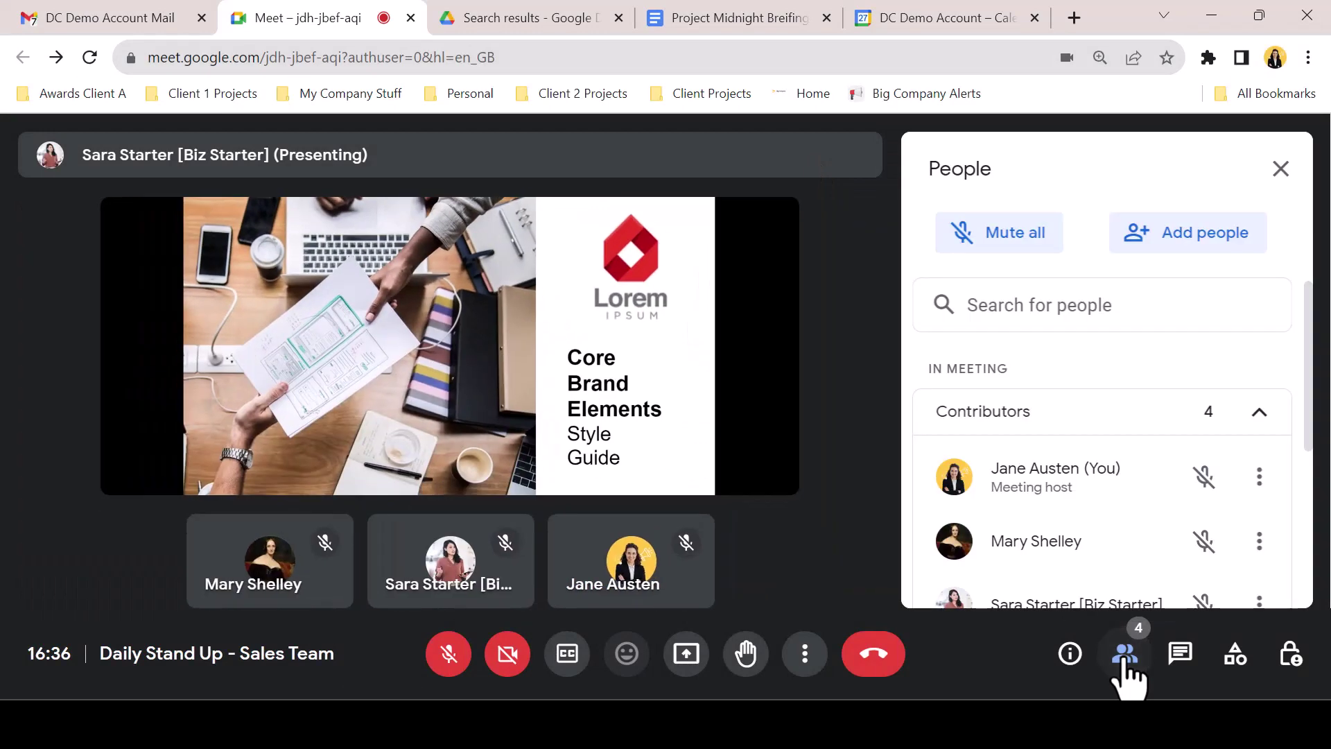
pyautogui.scroll(-2, 1182, 504)
pyautogui.click(1261, 455)
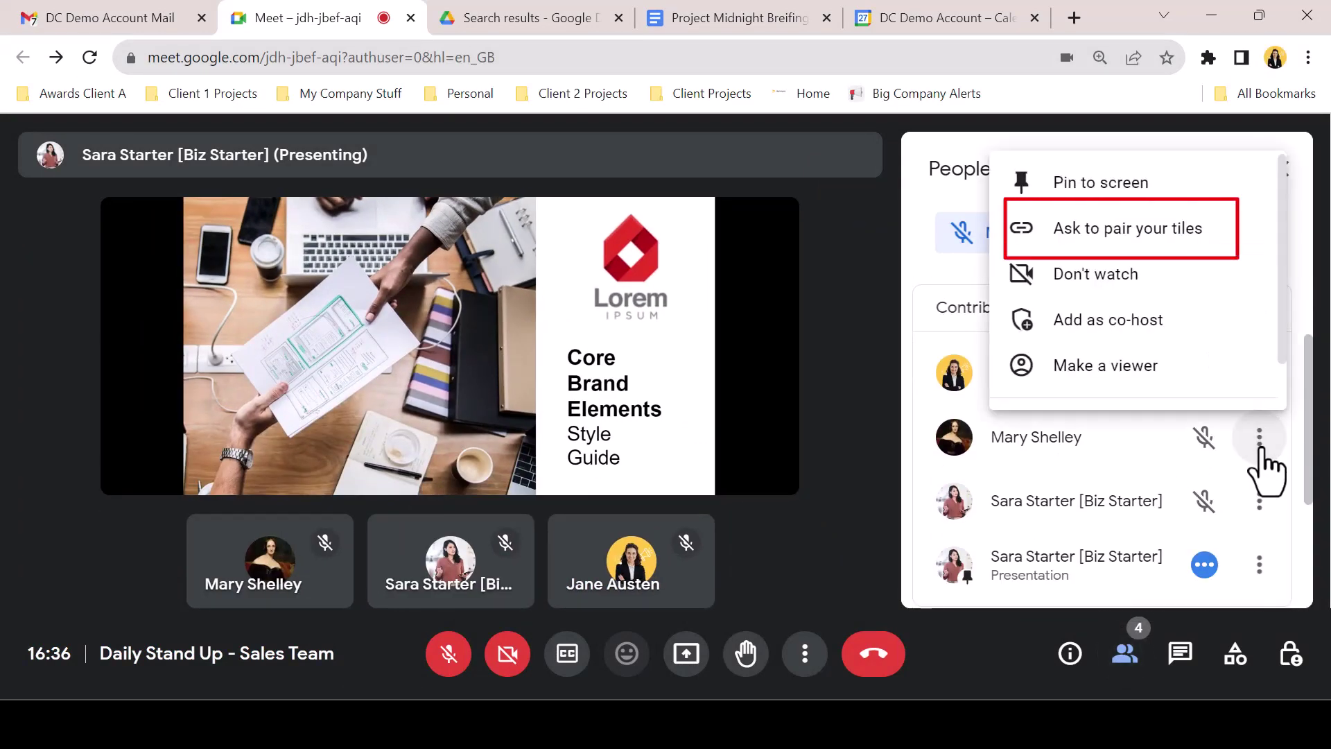
pyautogui.click(1130, 235)
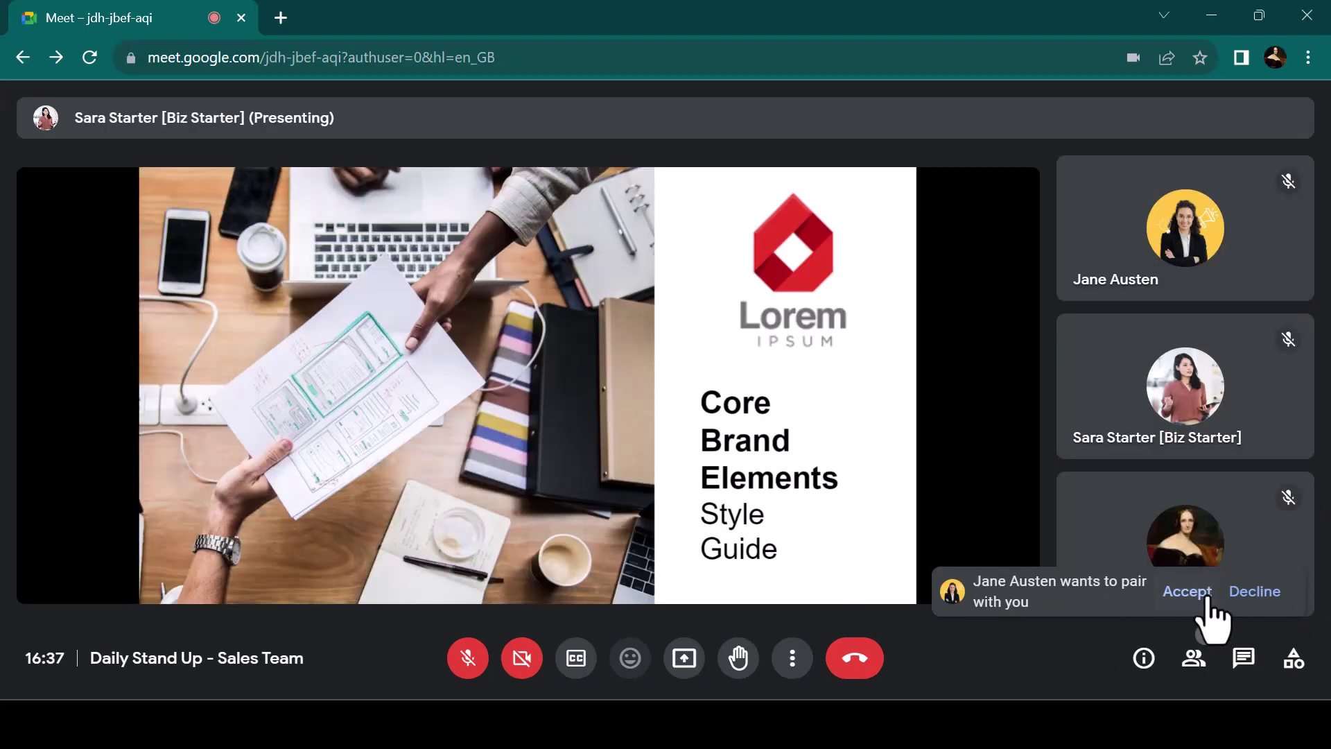
pyautogui.click(1207, 600)
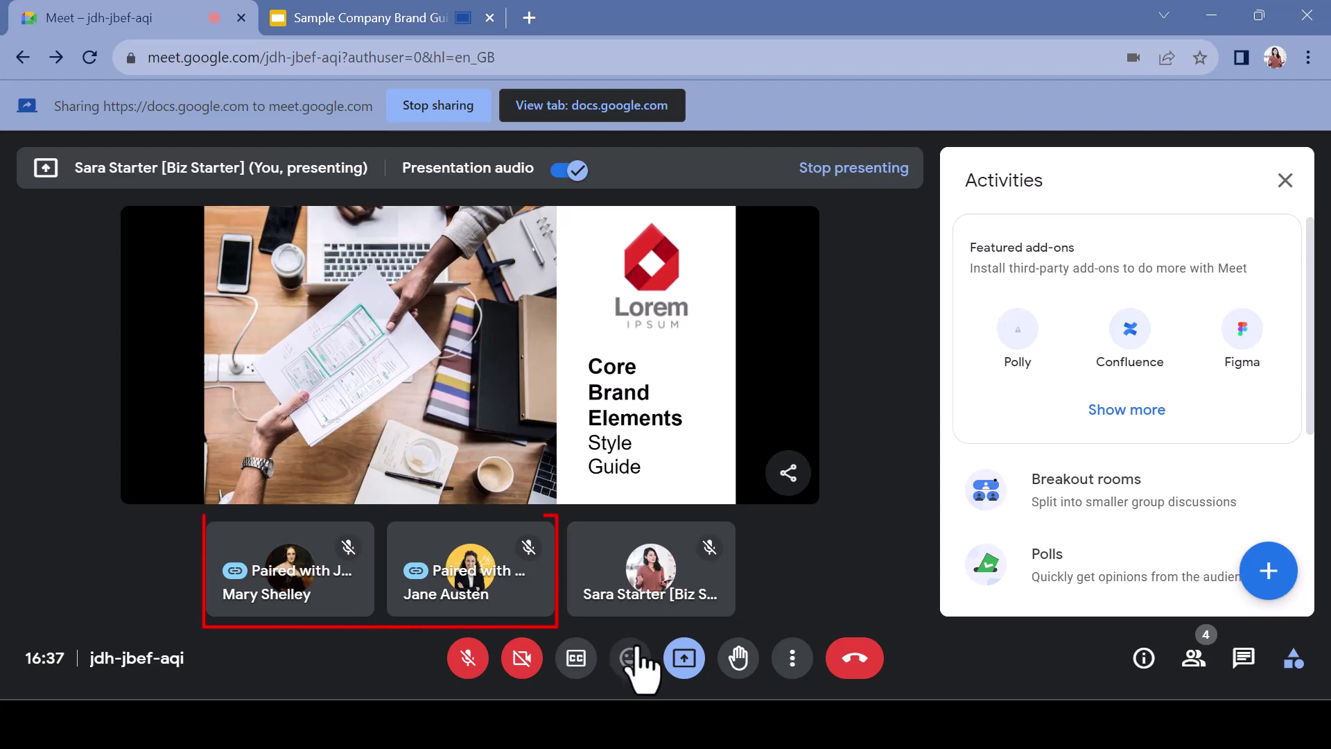
pyautogui.moveTo(718, 610)
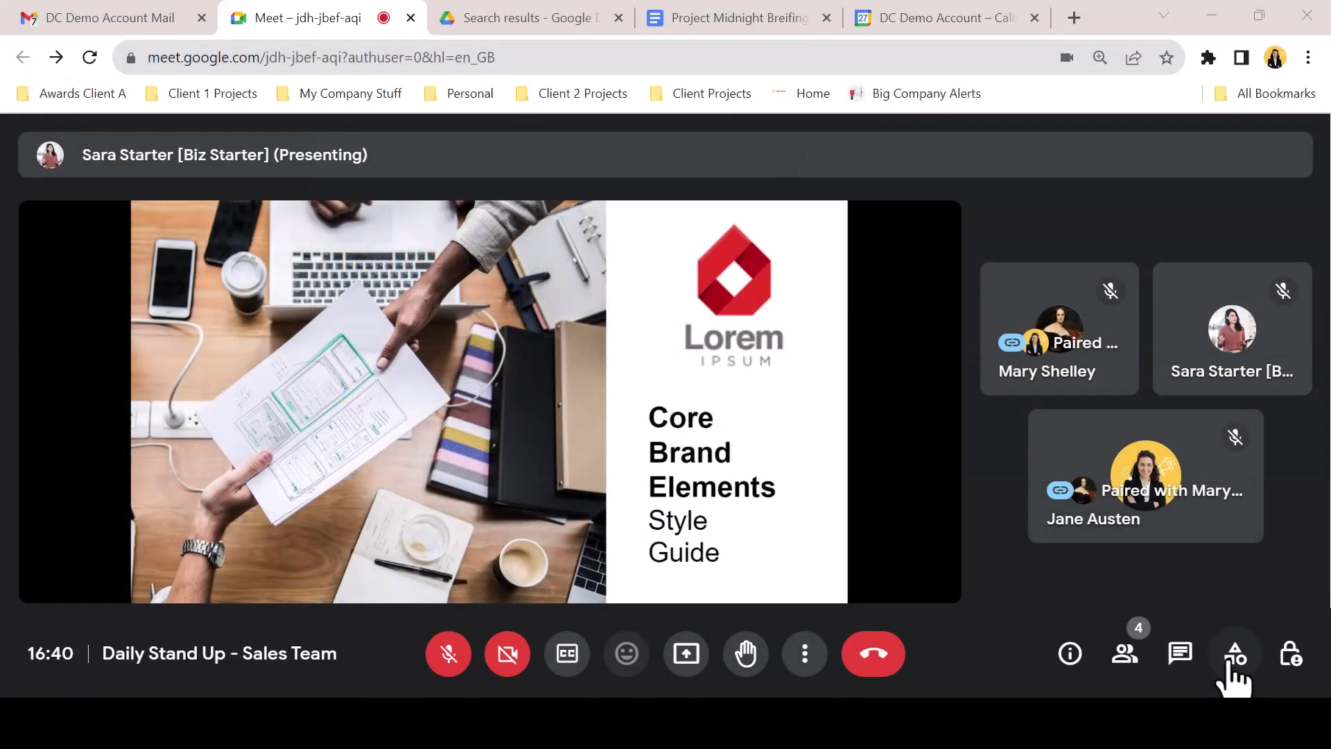
# - Set the recording's caption language to English under Activities > Recording
pyautogui.click(1234, 660)
pyautogui.scroll(-5, 1193, 497)
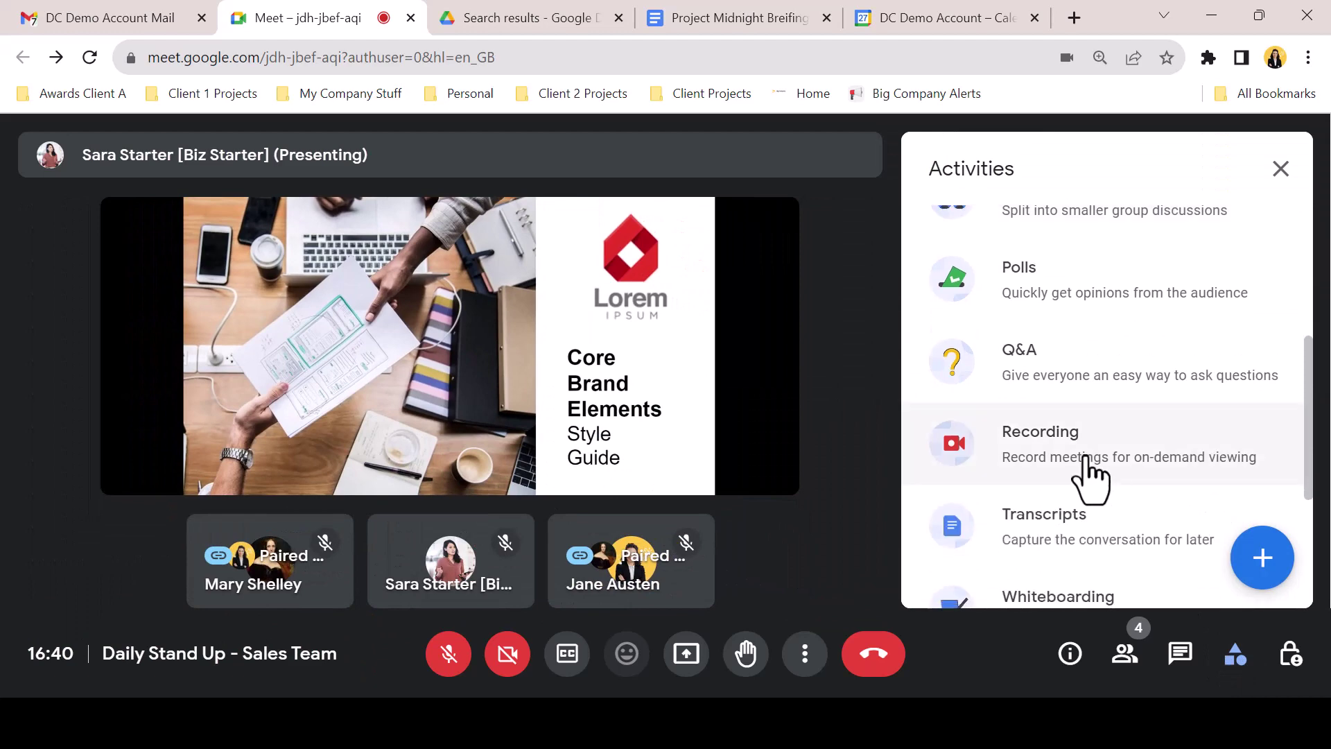
pyautogui.click(1085, 458)
pyautogui.scroll(-3, 1085, 457)
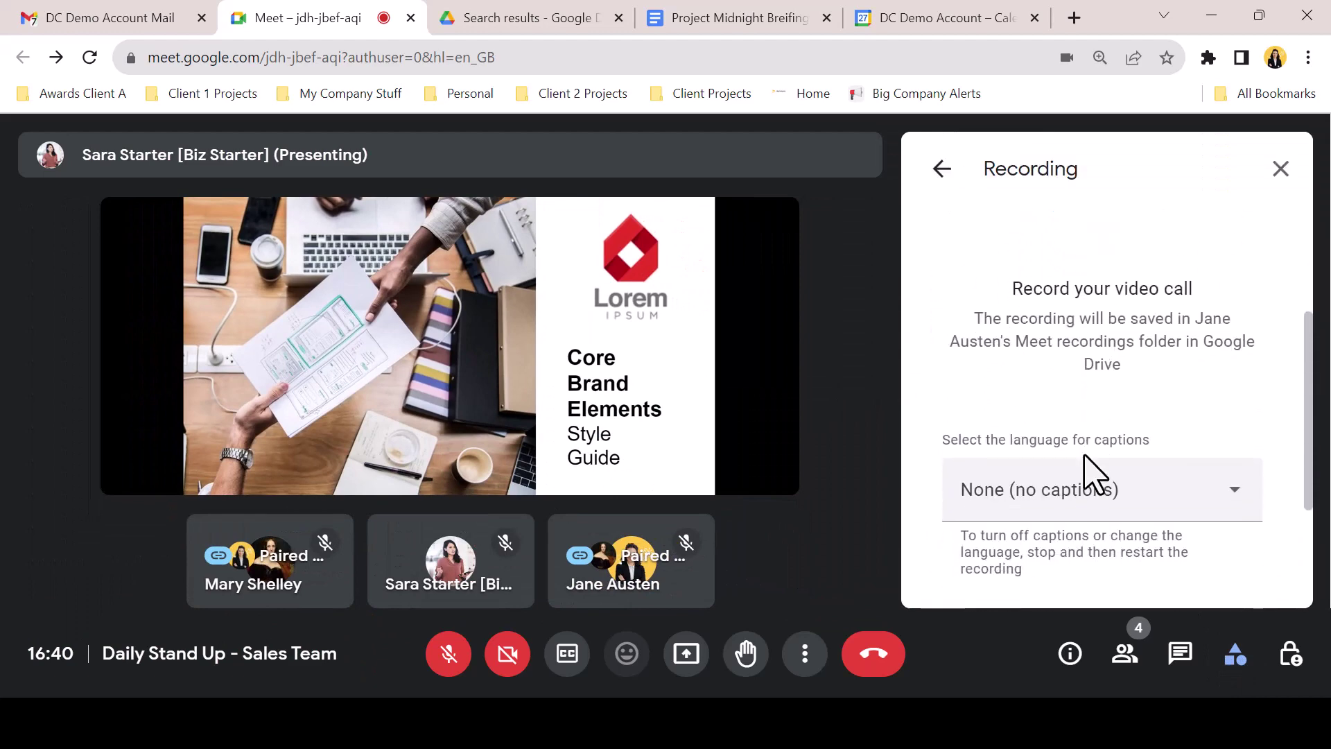
pyautogui.click(1034, 501)
pyautogui.scroll(2, 1102, 499)
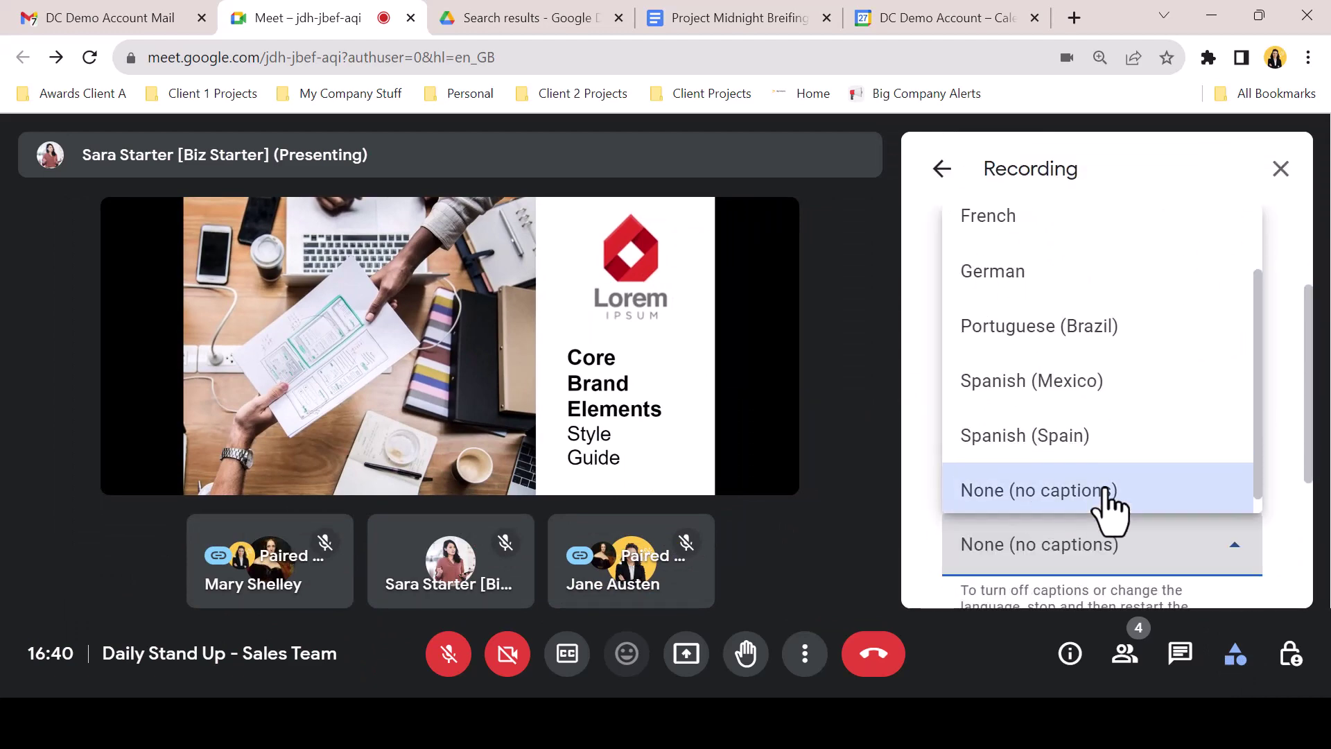
pyautogui.scroll(-3, 1100, 480)
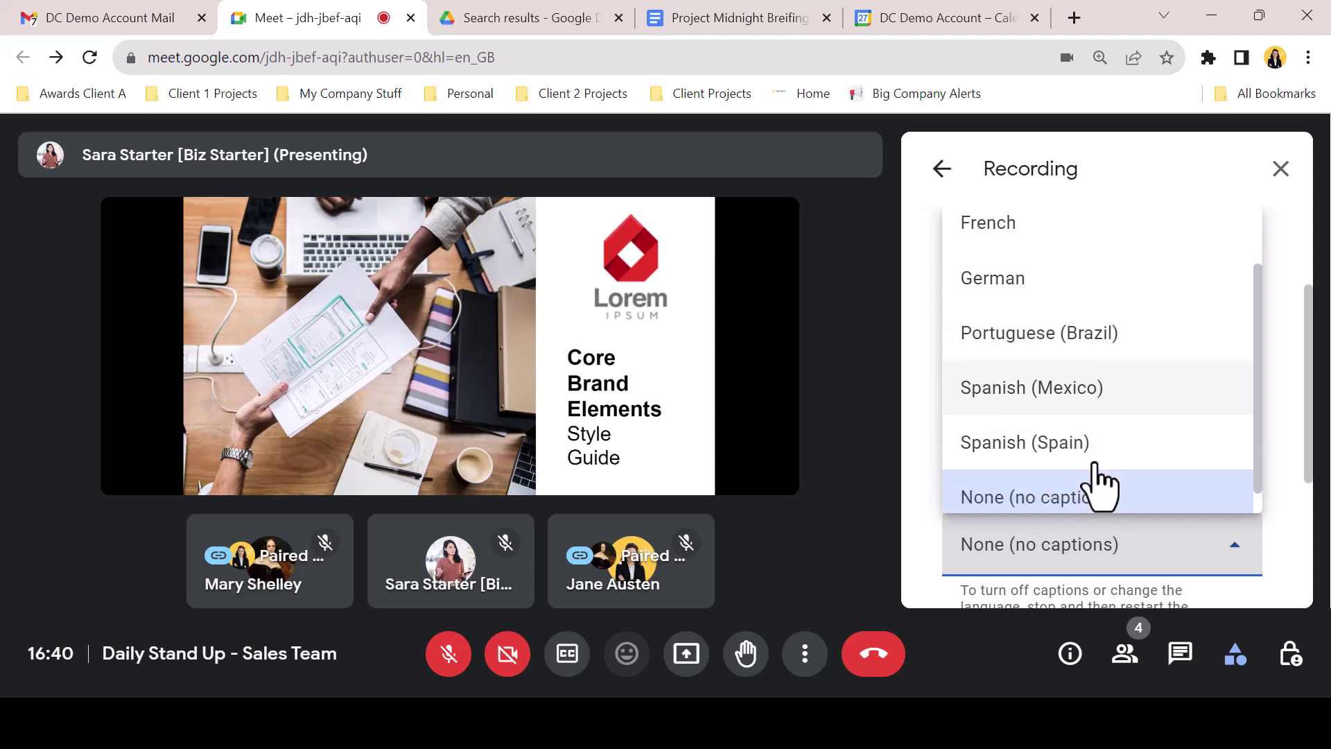
pyautogui.scroll(3, 1101, 483)
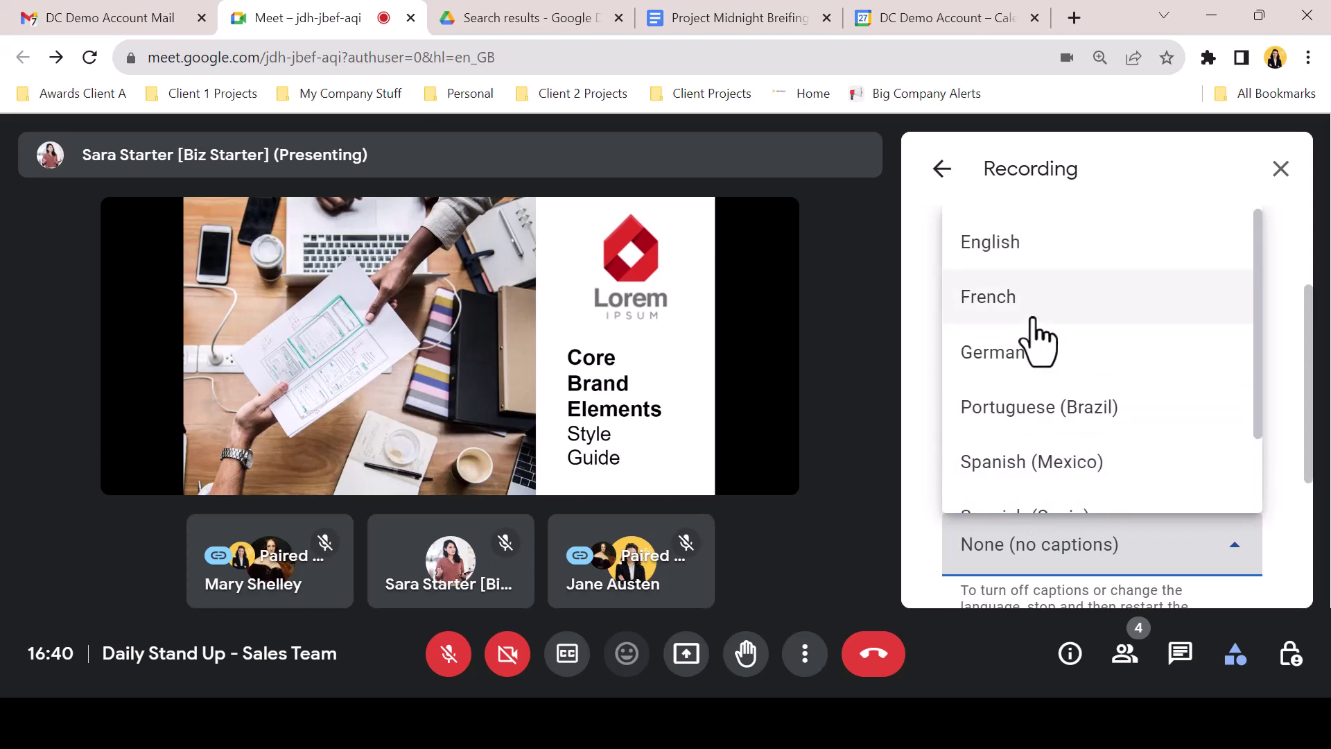
pyautogui.click(1025, 277)
# - Start the recording and confirm consent in the dialog
pyautogui.scroll(-1, 1130, 582)
pyautogui.scroll(-3, 1147, 558)
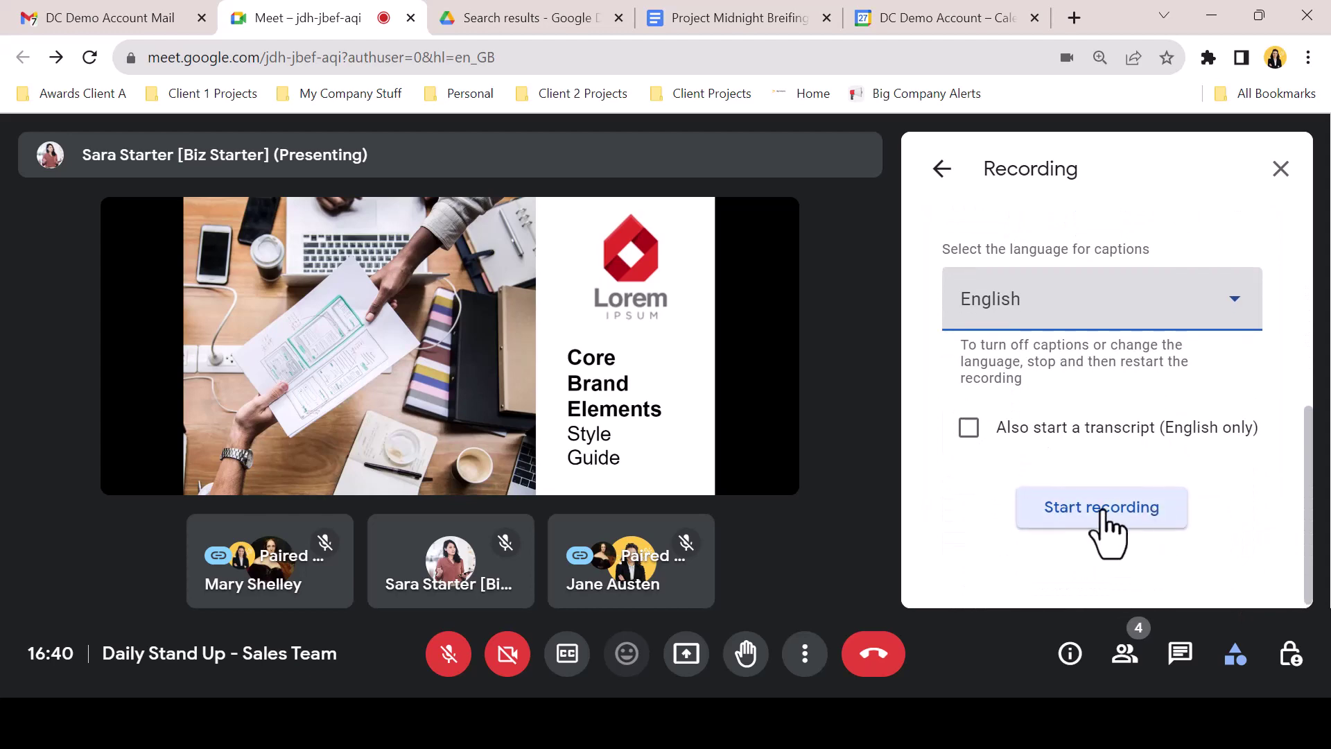
pyautogui.click(1107, 513)
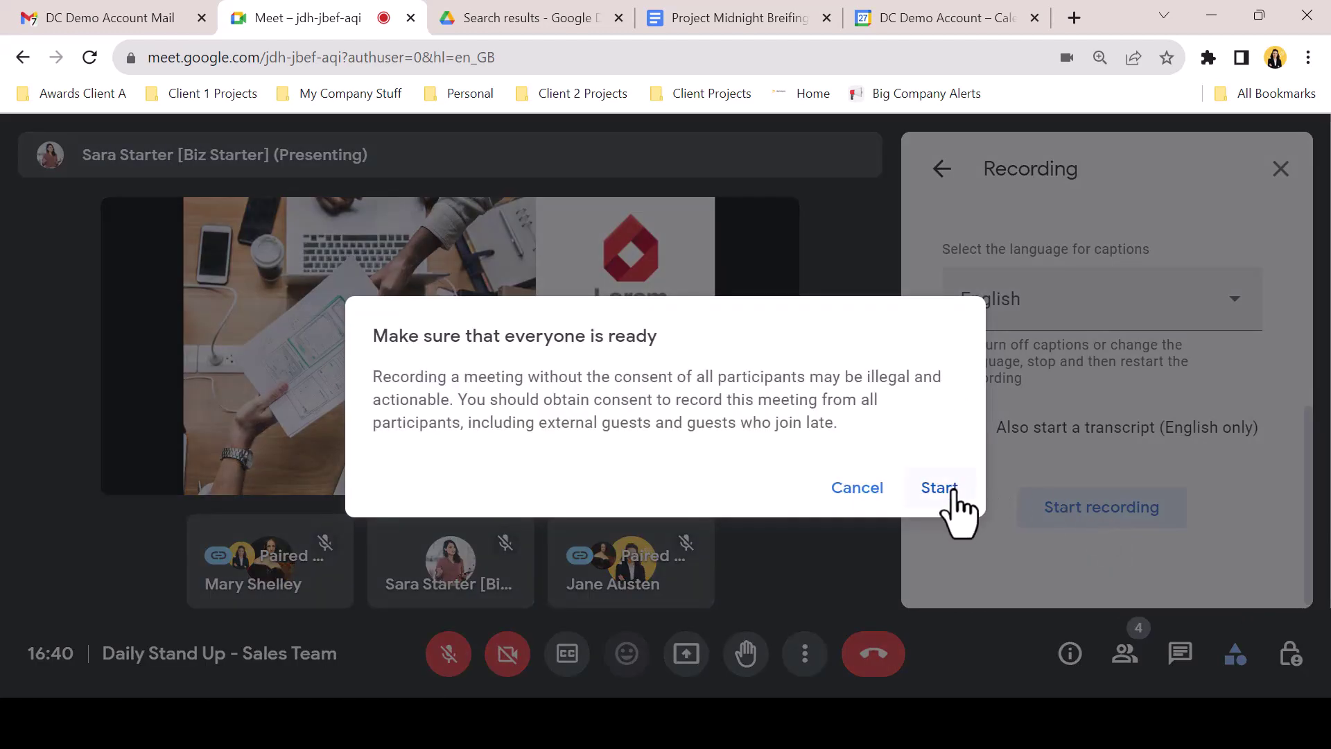
pyautogui.click(939, 488)
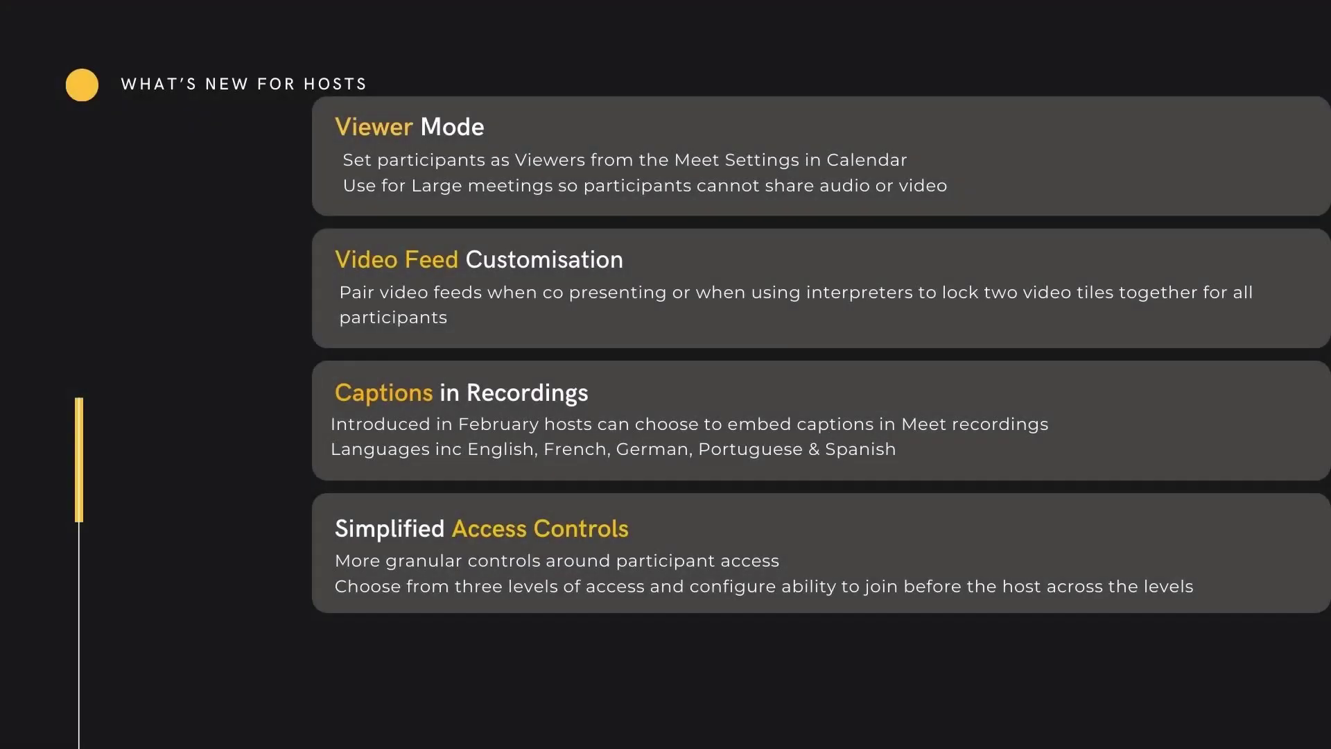
# - Switch on 'Host must join before anyone else' under Meeting access in Host controls
pyautogui.scroll(-5, 1269, 469)
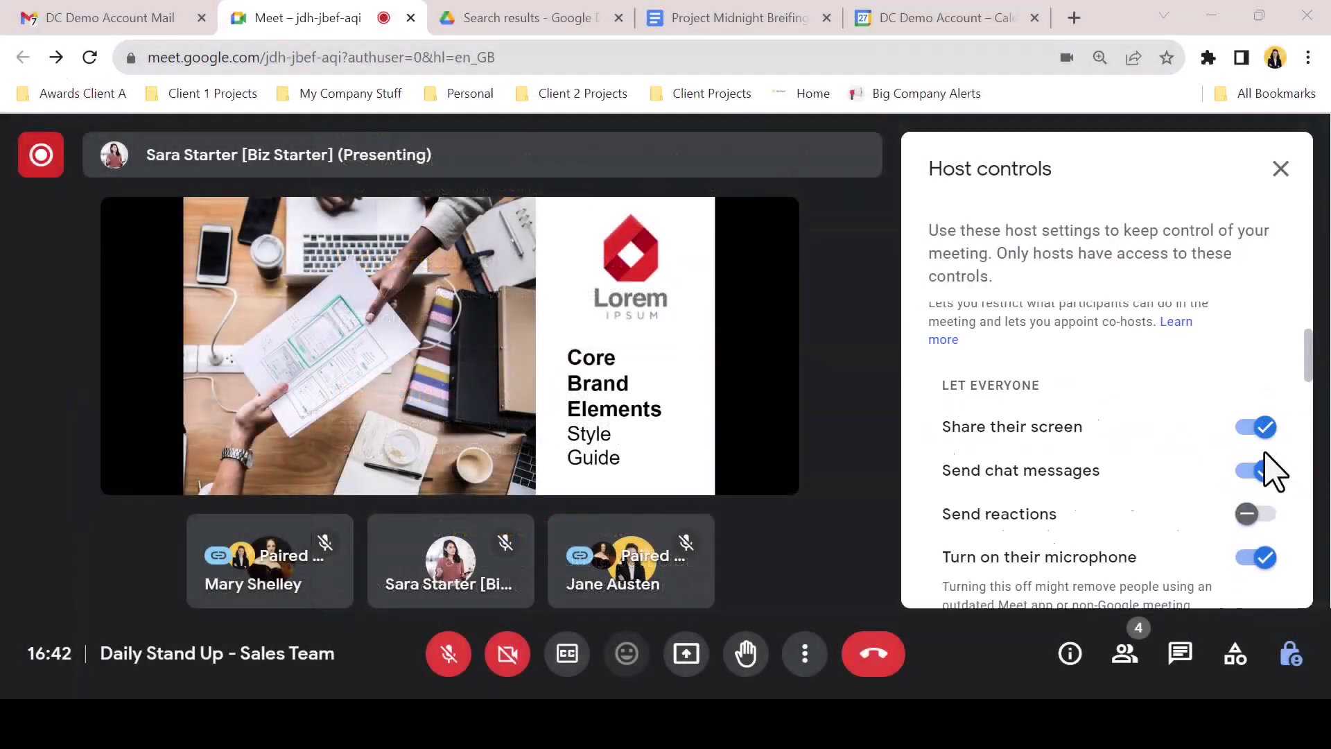
pyautogui.scroll(-10, 1275, 473)
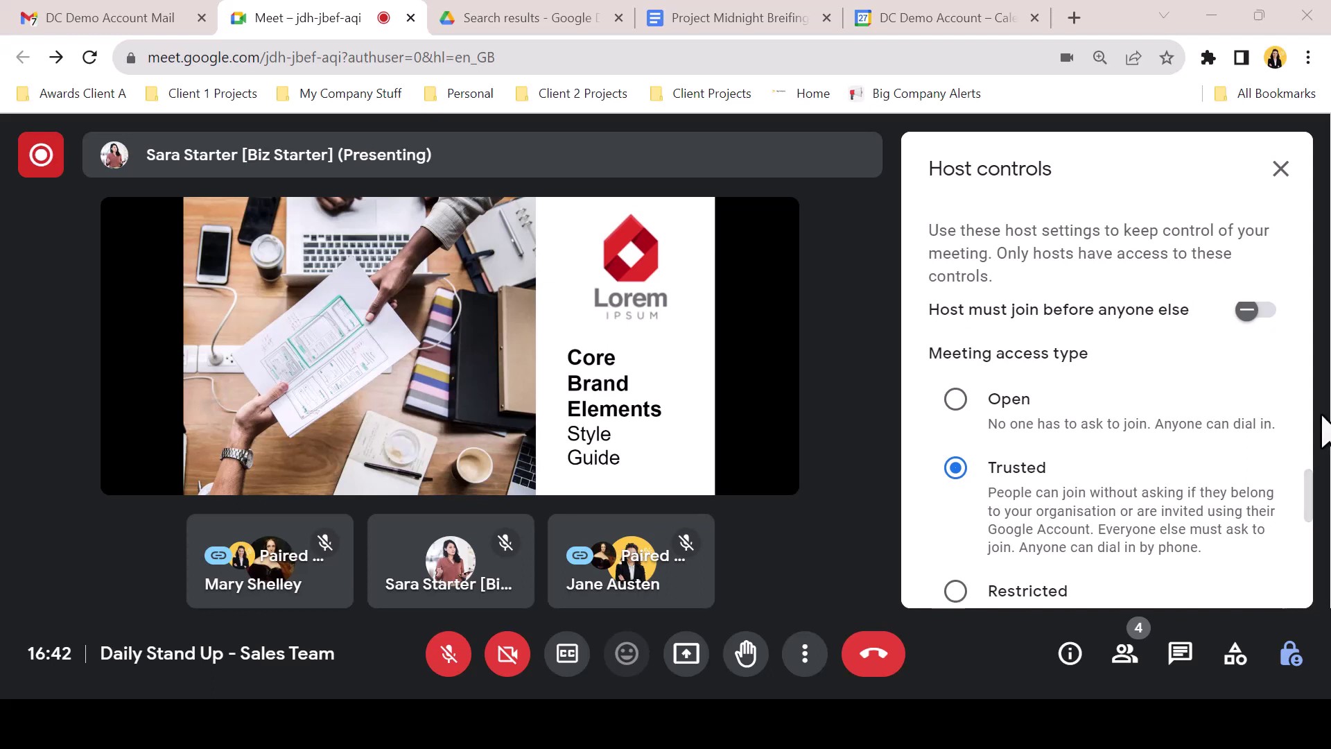
pyautogui.click(1259, 313)
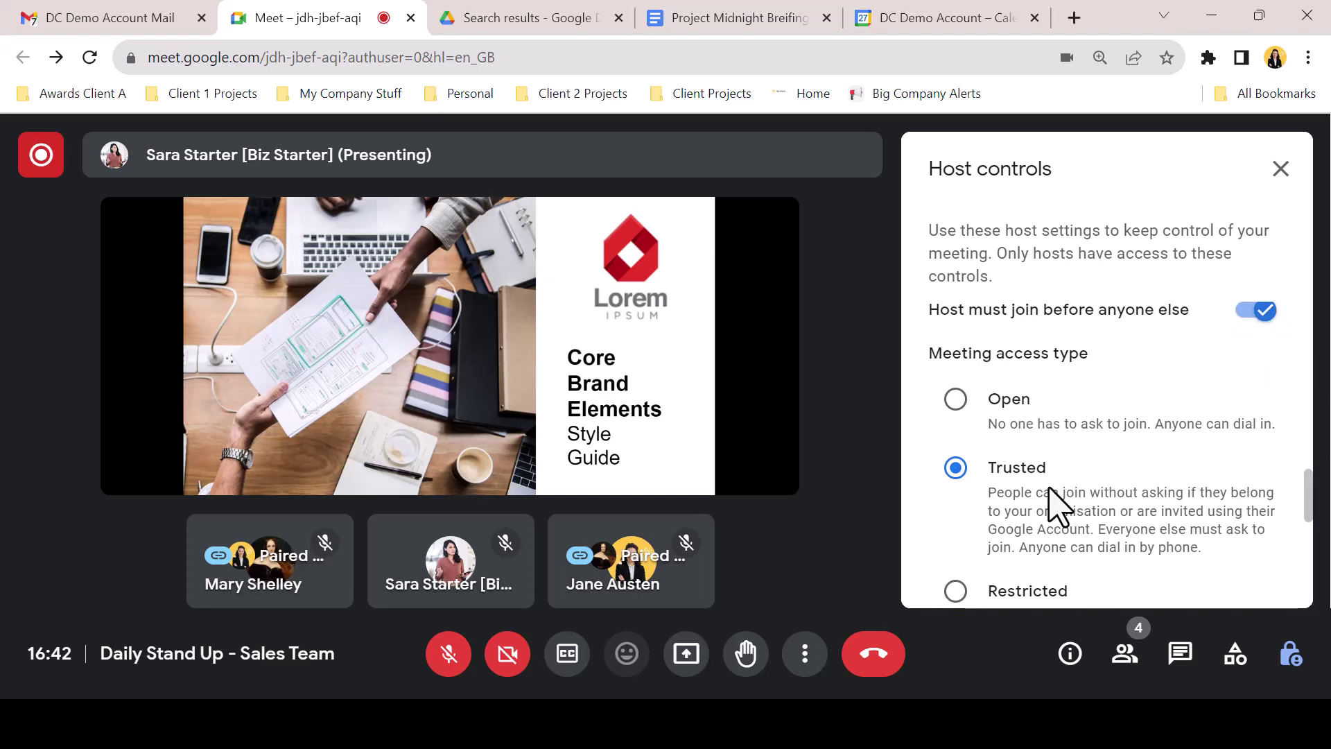
pyautogui.scroll(-3, 1107, 416)
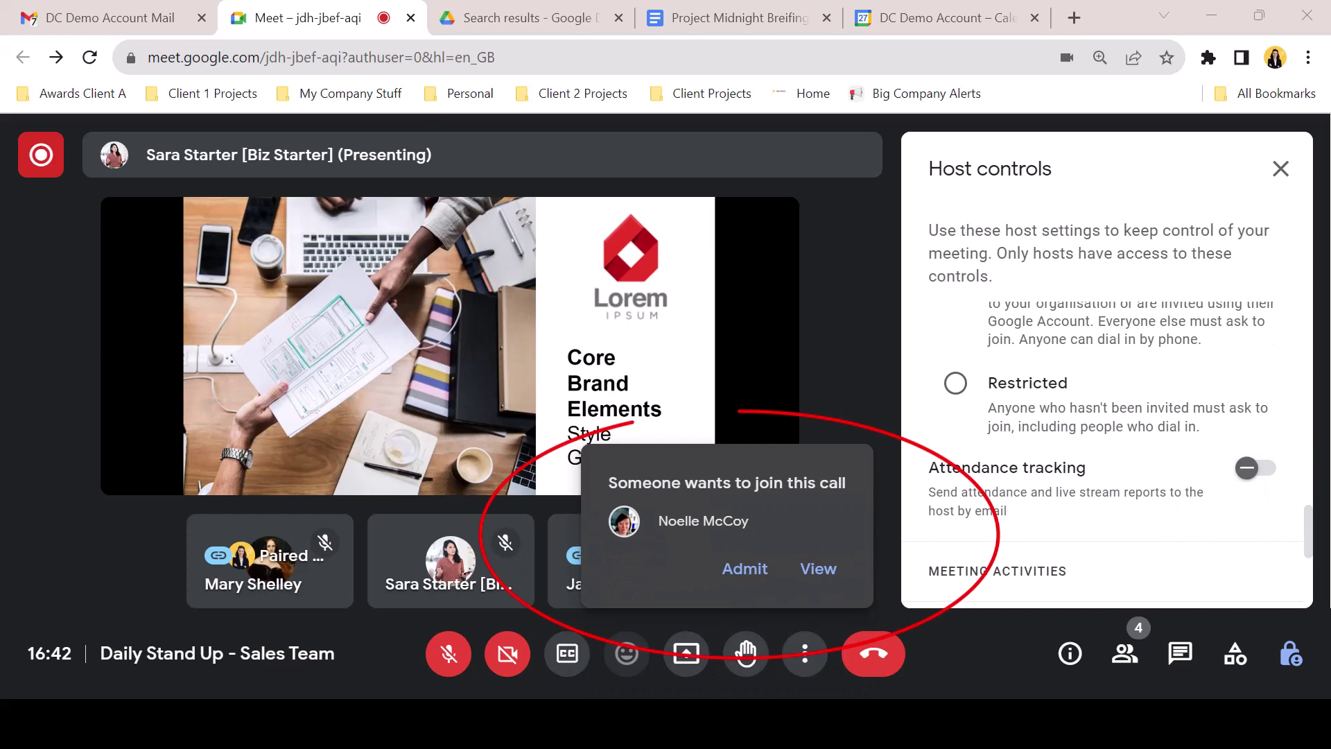
# - Admit the waiting person from the 'Someone wants to join this call' card
pyautogui.click(752, 573)
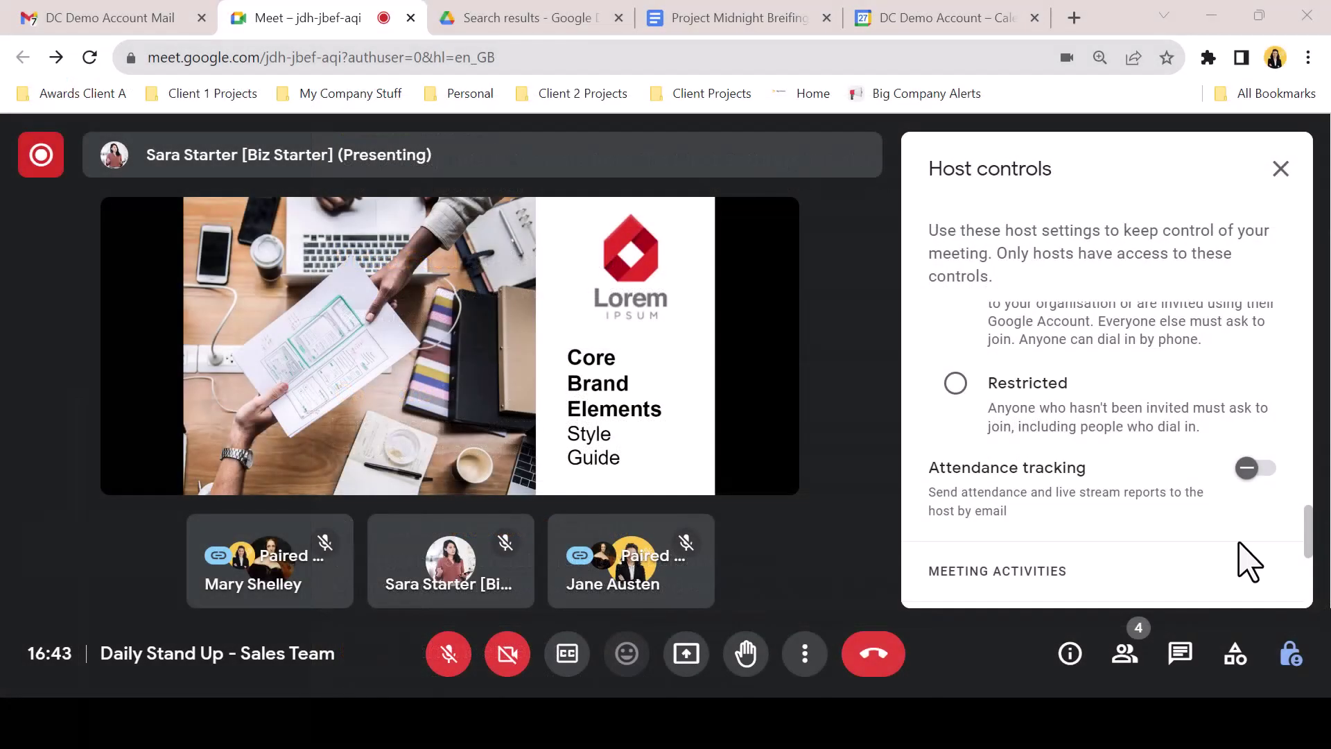
pyautogui.scroll(-3, 1248, 562)
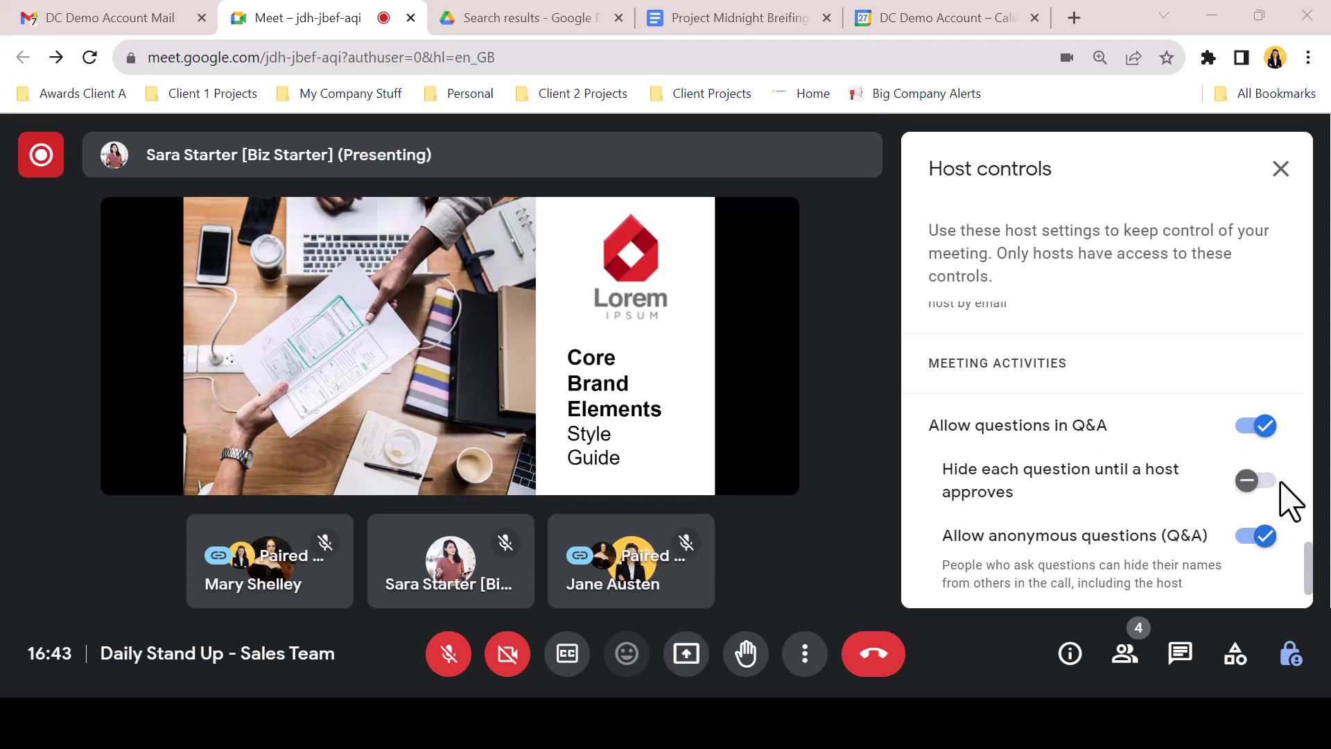
# - Require host approval for questions and submit 'I have a controversial question...?' in Q&A
pyautogui.click(1256, 482)
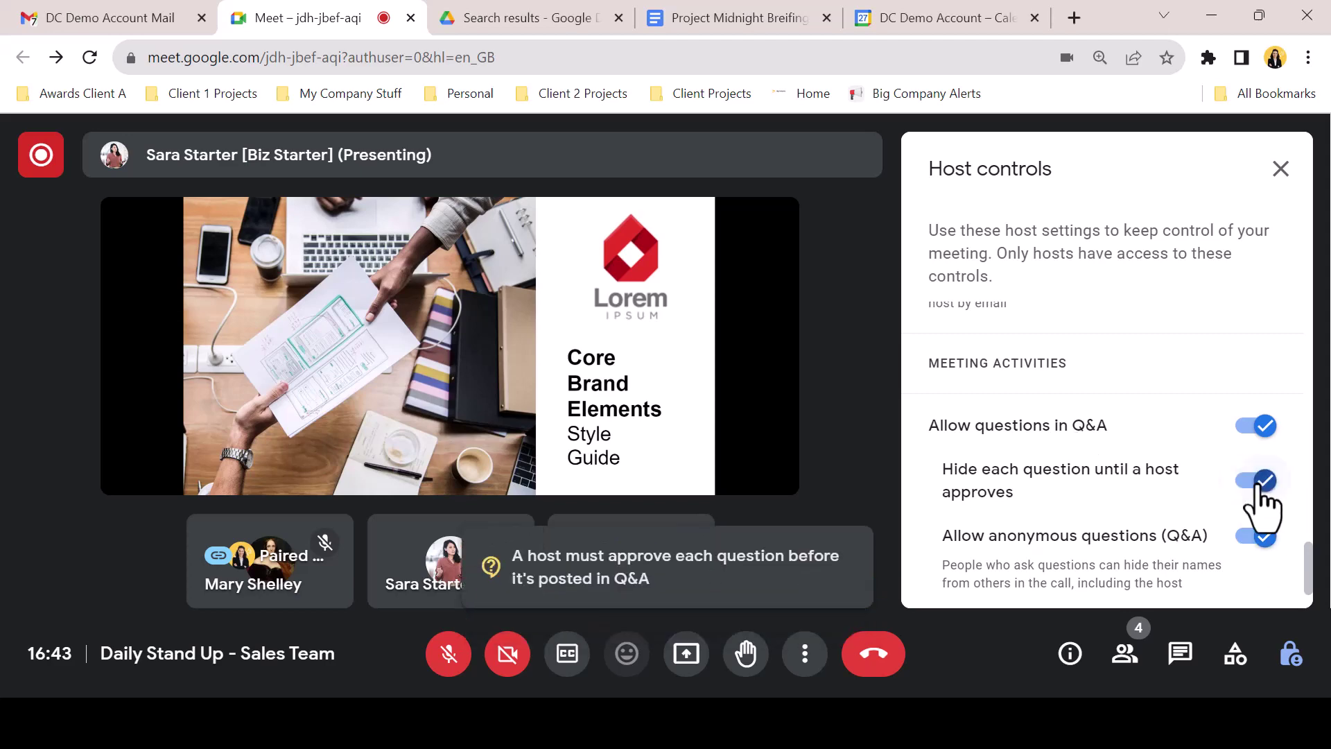
pyautogui.scroll(-1, 1258, 503)
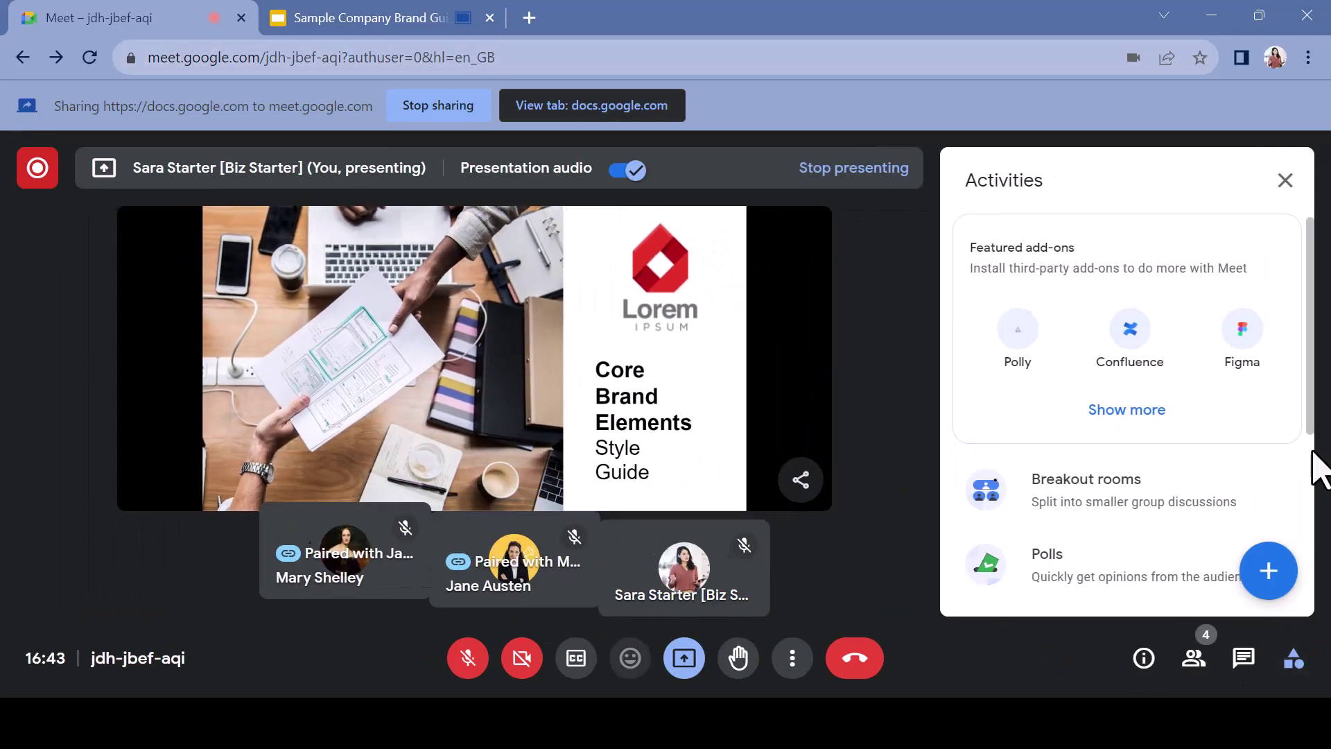
pyautogui.scroll(-3, 1177, 520)
pyautogui.click(1100, 451)
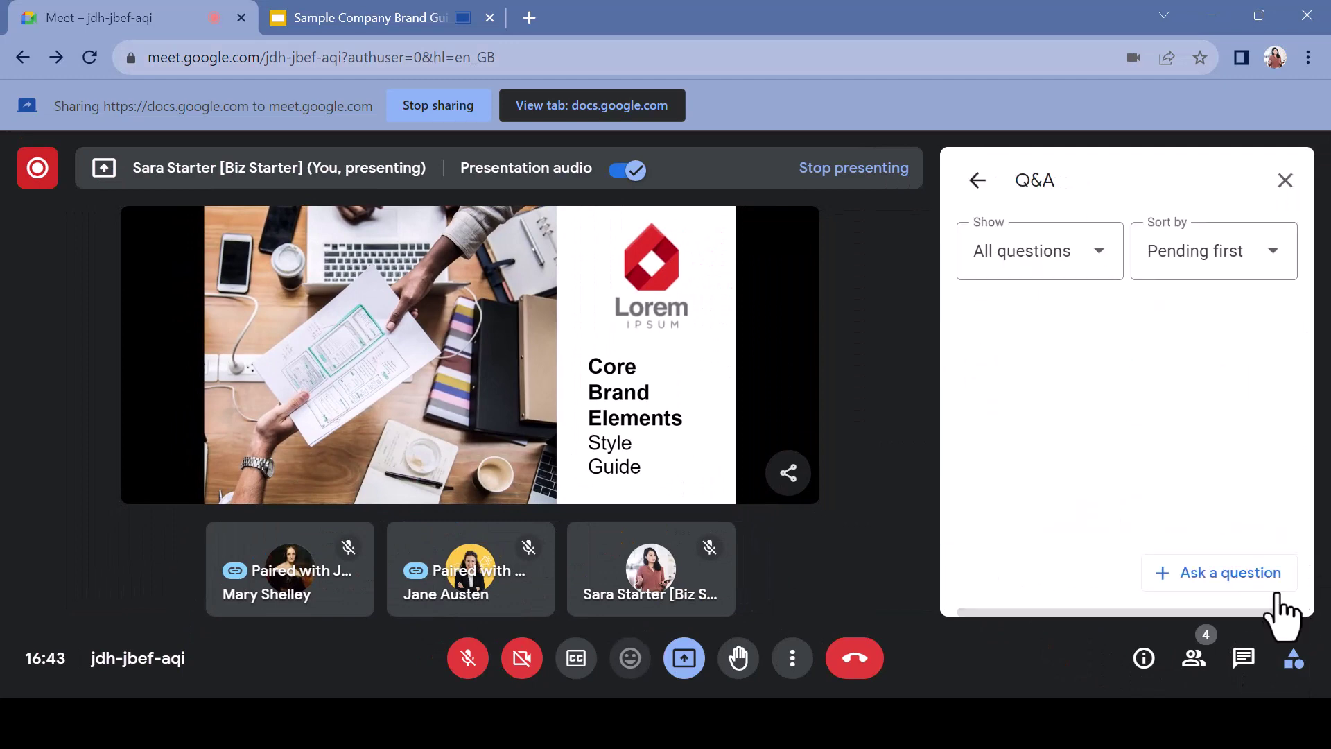
pyautogui.click(1278, 589)
pyautogui.write('I have a controversial ')
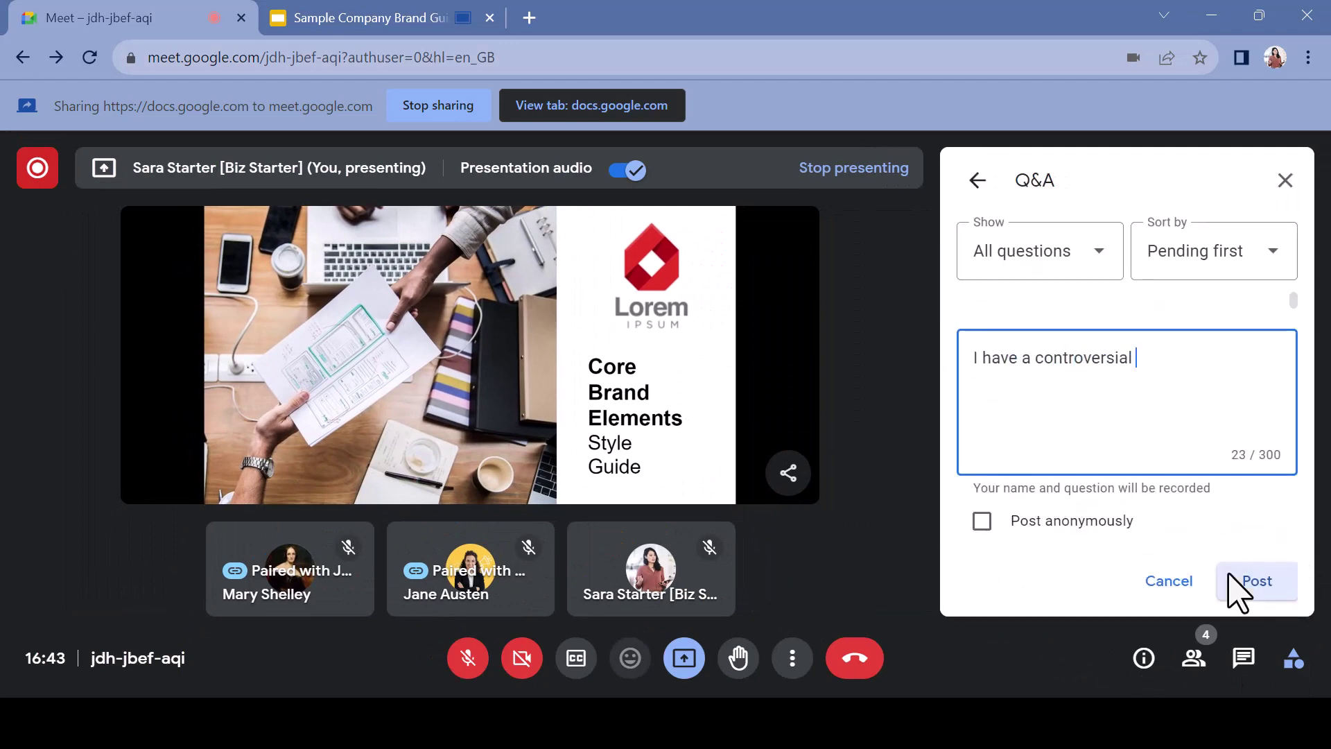
pyautogui.write('question...?')
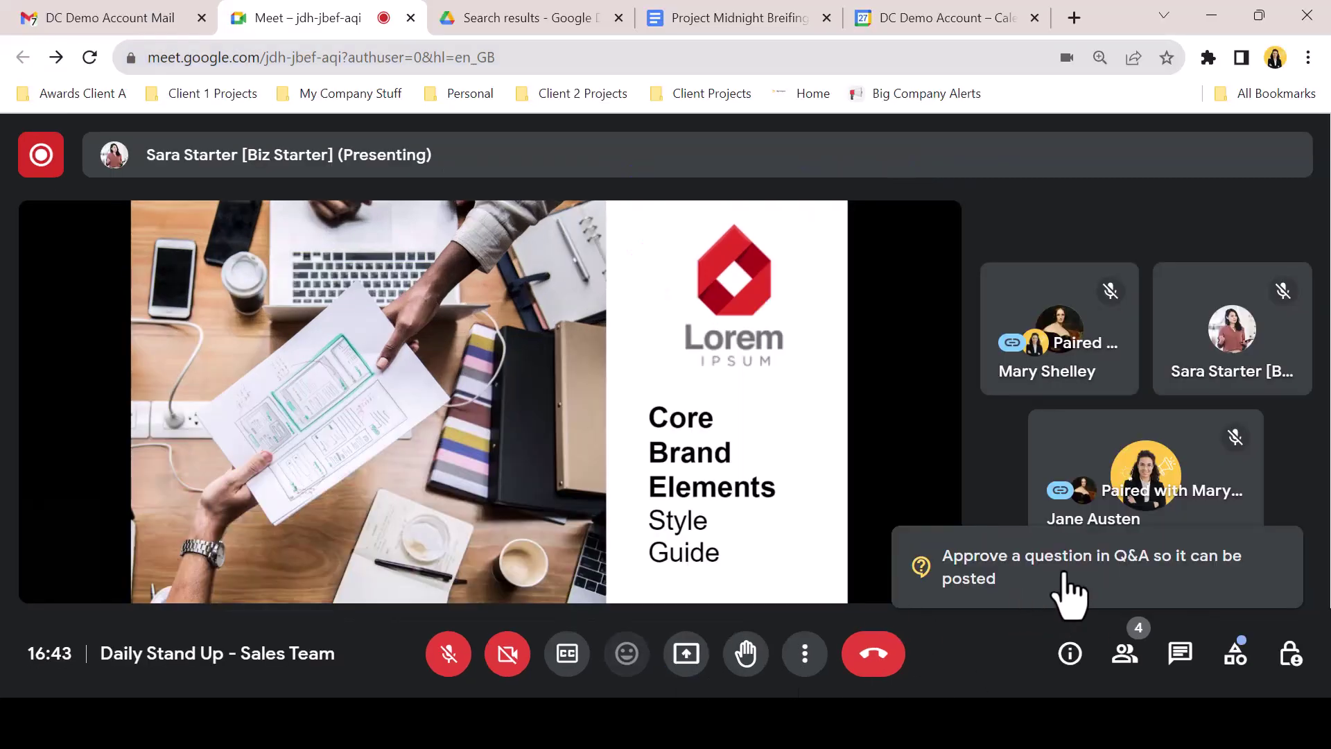
# - Approve the pending question and view it from another participant's window
pyautogui.click(1067, 579)
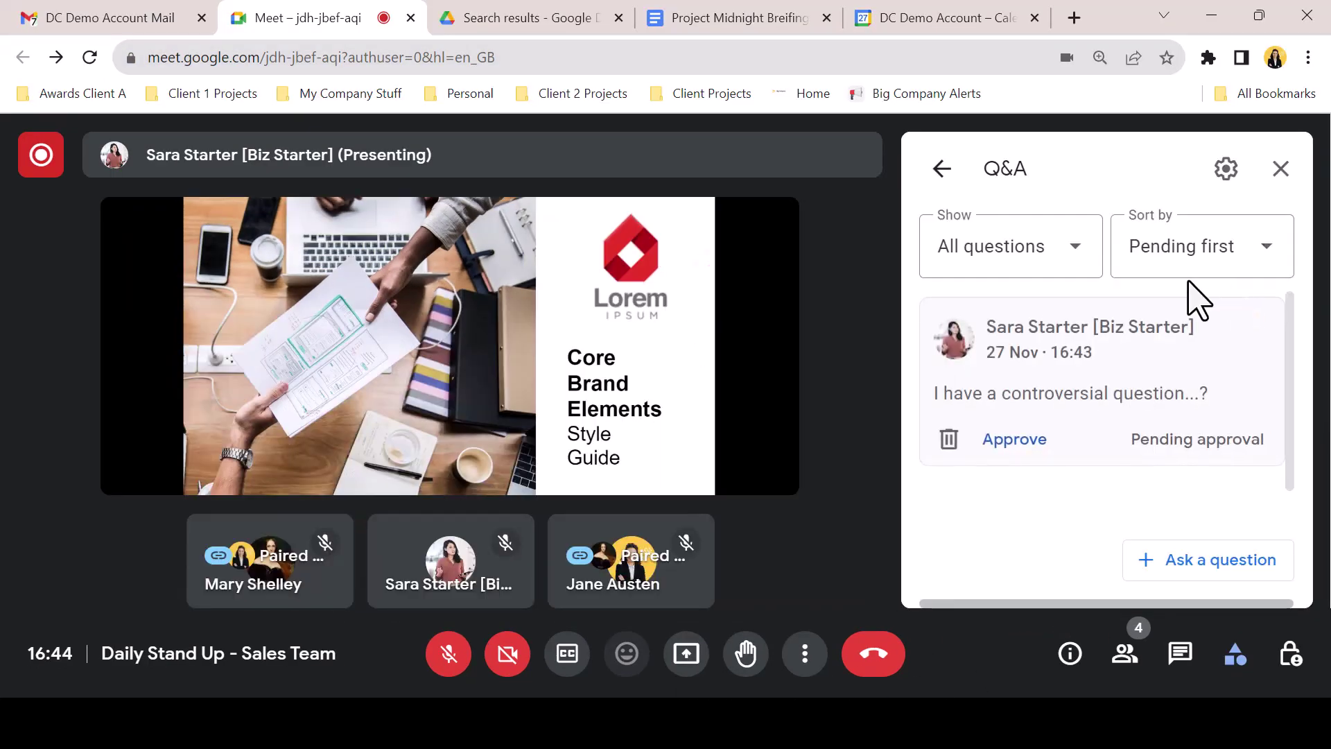
pyautogui.click(1033, 439)
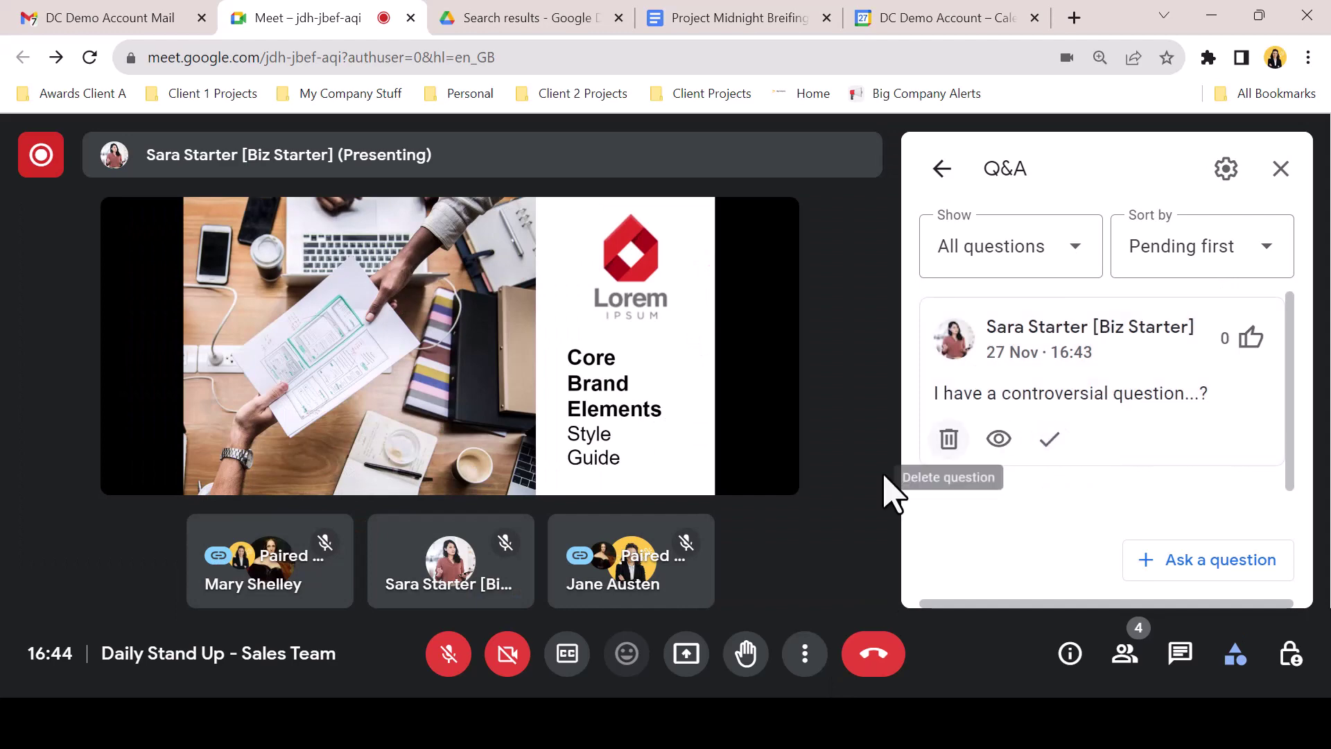
pyautogui.moveTo(644, 746)
pyautogui.click(644, 610)
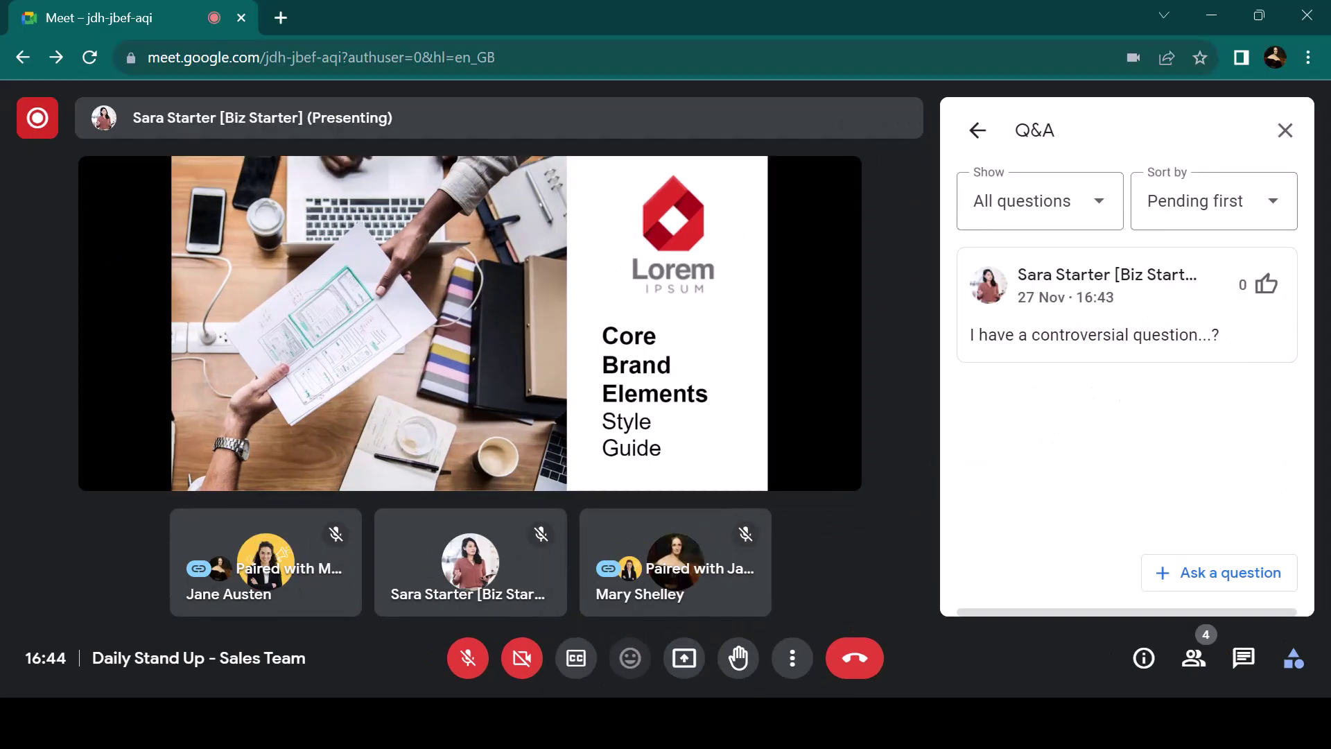
# - Switch back to the host's Chrome window to present the Core Brand Elements deck
pyautogui.hotkey('alt', 'Tab')
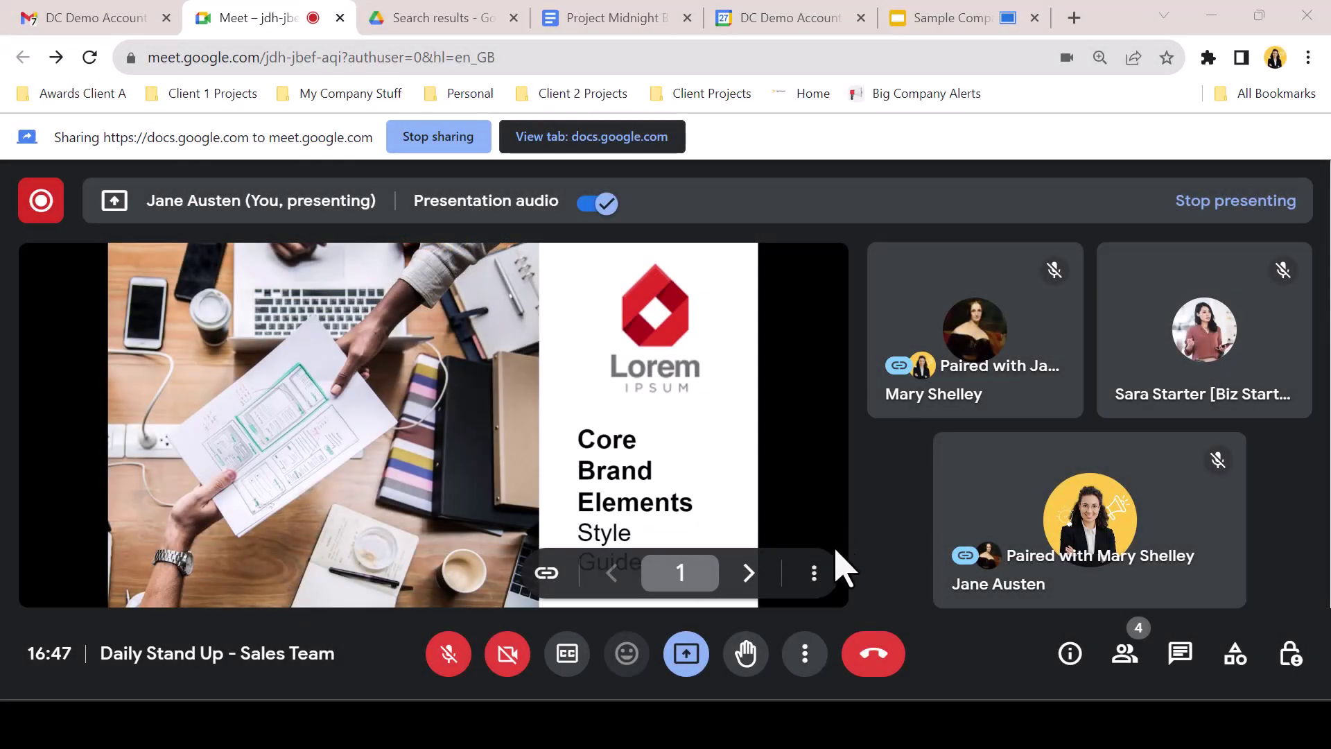
# - Promote another attendee from the People list to co-presenter of the brand deck
pyautogui.click(815, 573)
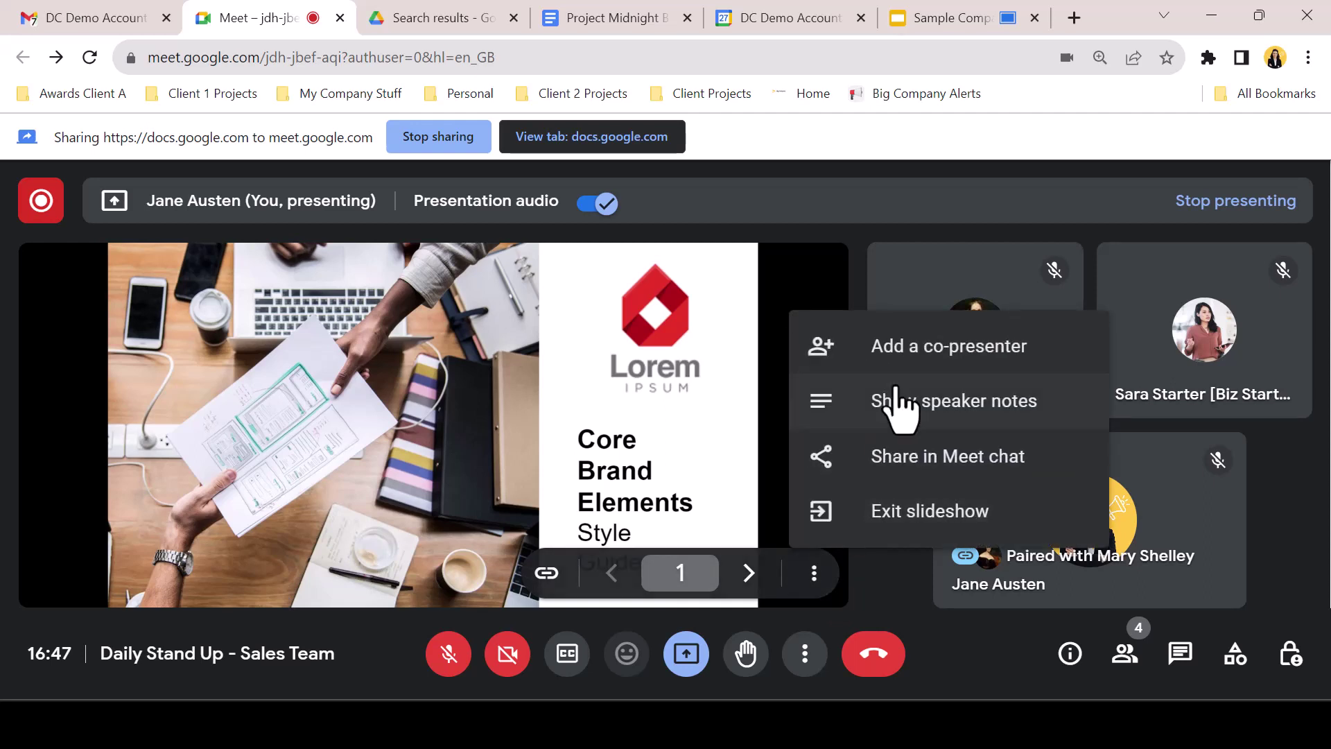
pyautogui.click(894, 350)
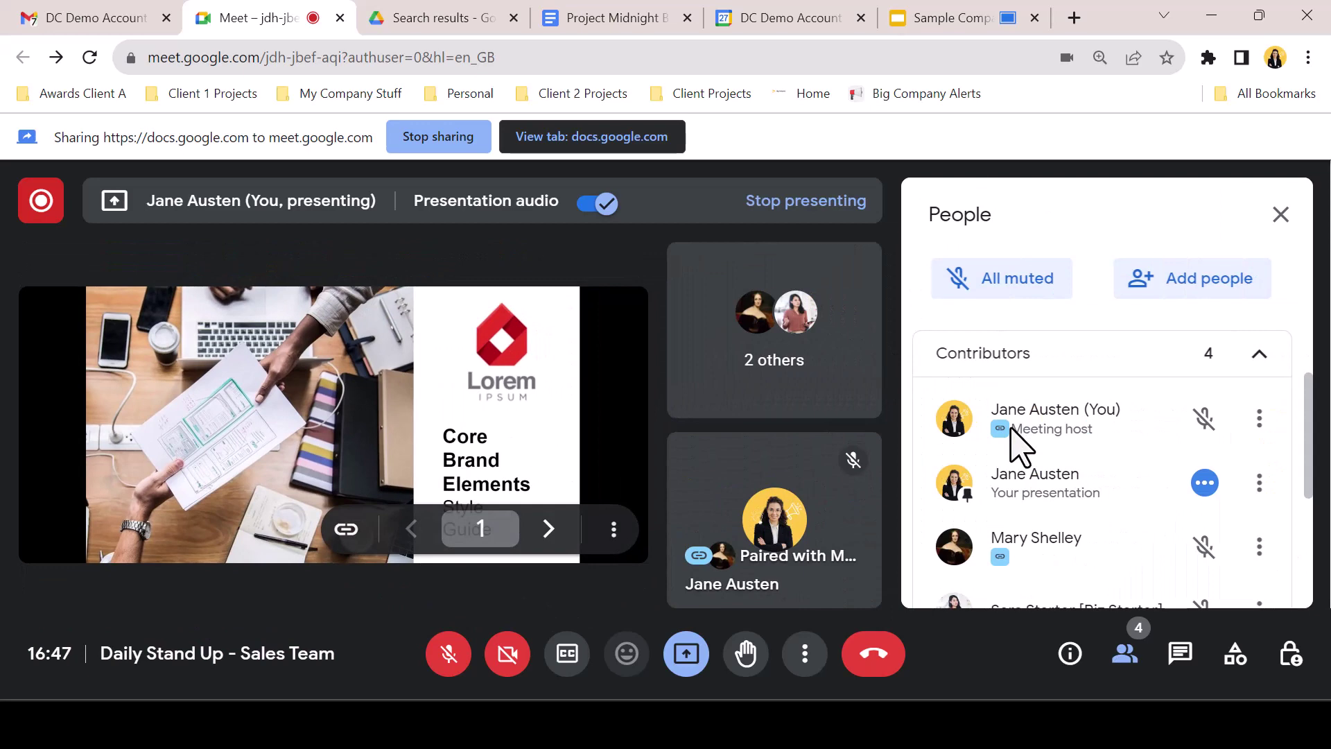
pyautogui.click(1260, 548)
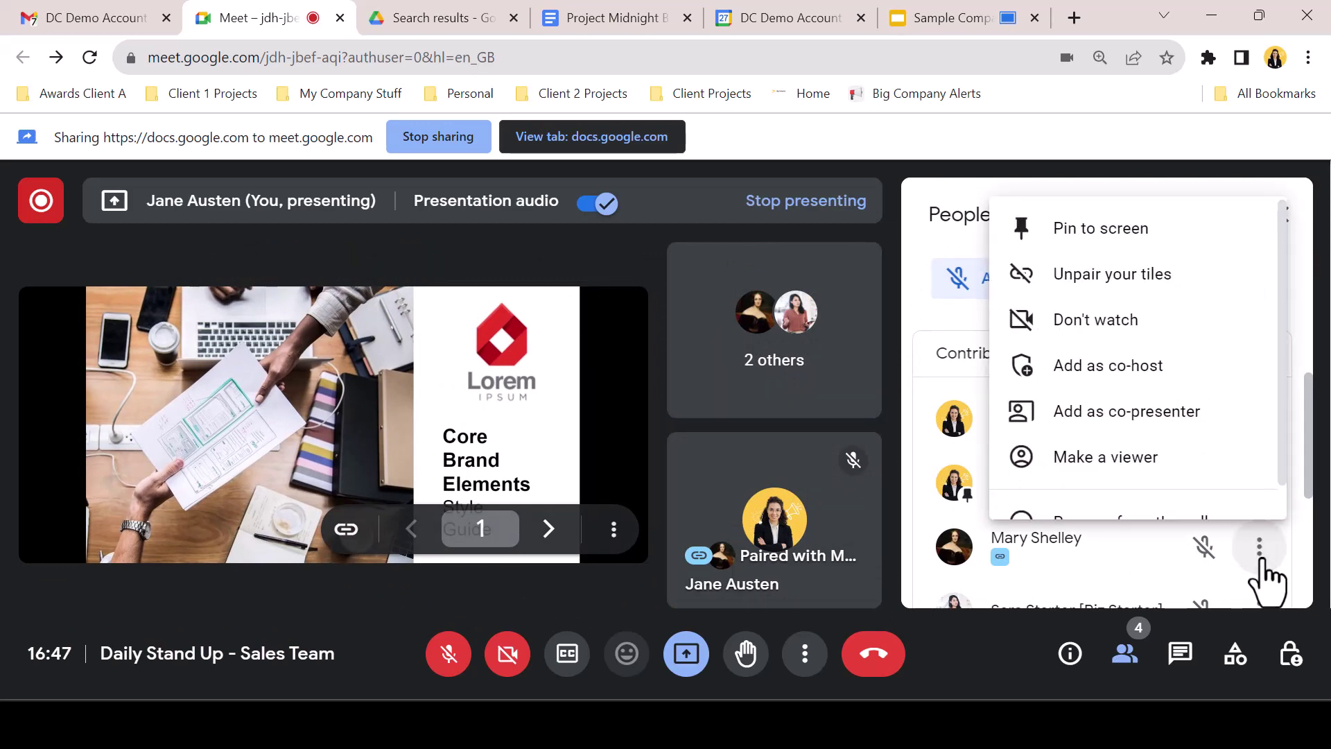
pyautogui.click(1145, 421)
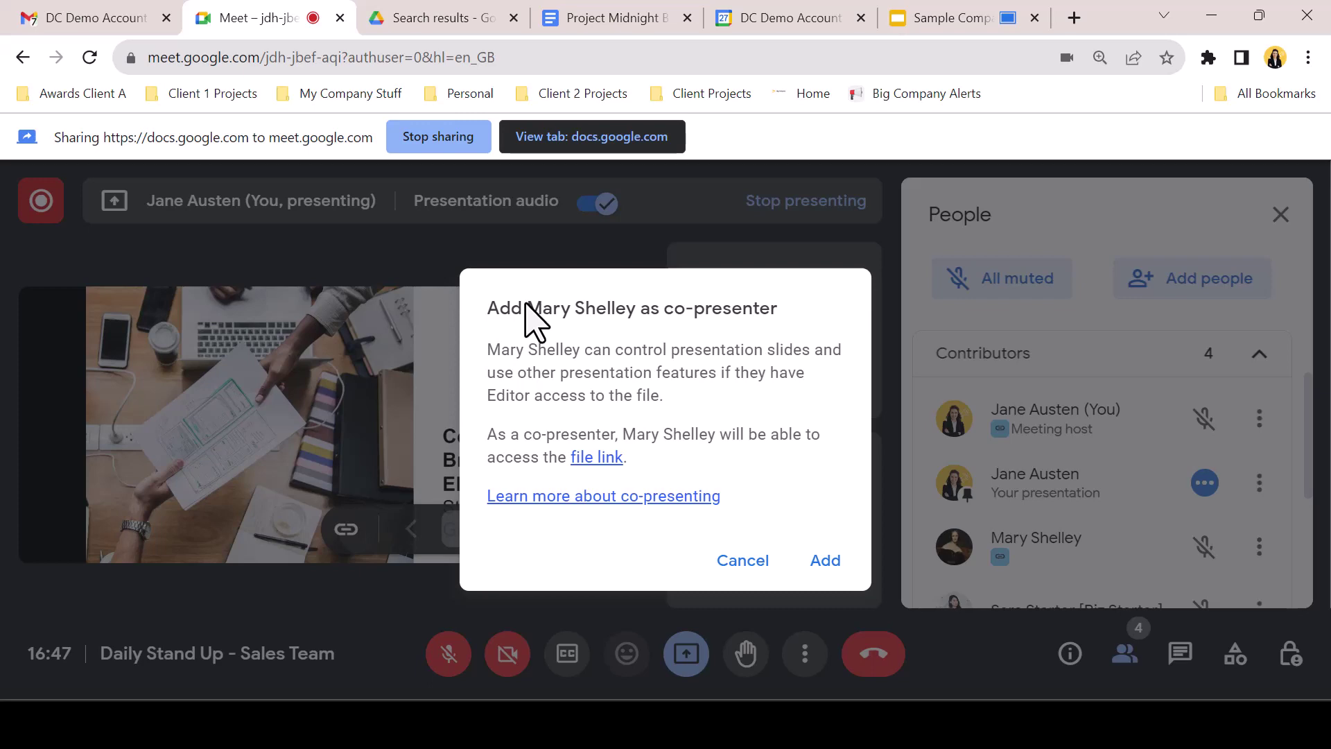
pyautogui.click(826, 560)
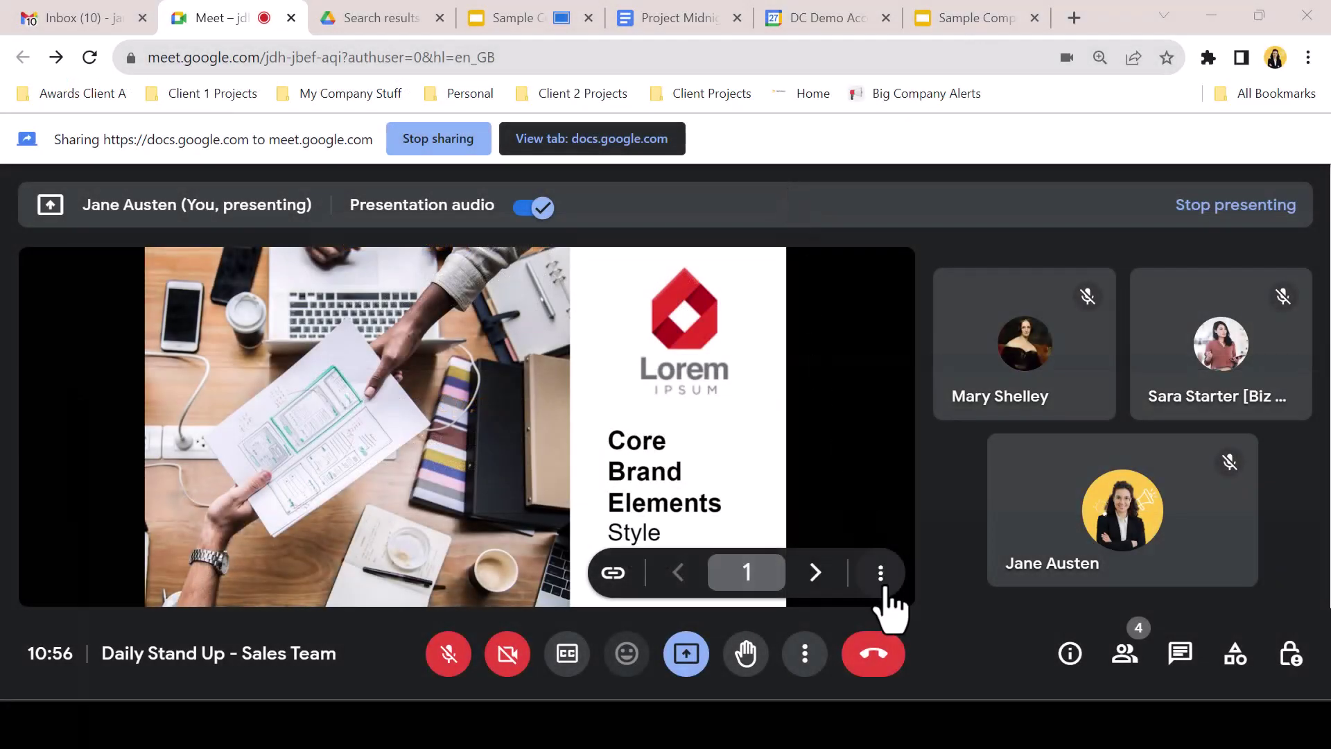
# - Show speaker notes and advance the brand deck three slides to slide 4, 'Lorem Colour palette'
pyautogui.click(881, 572)
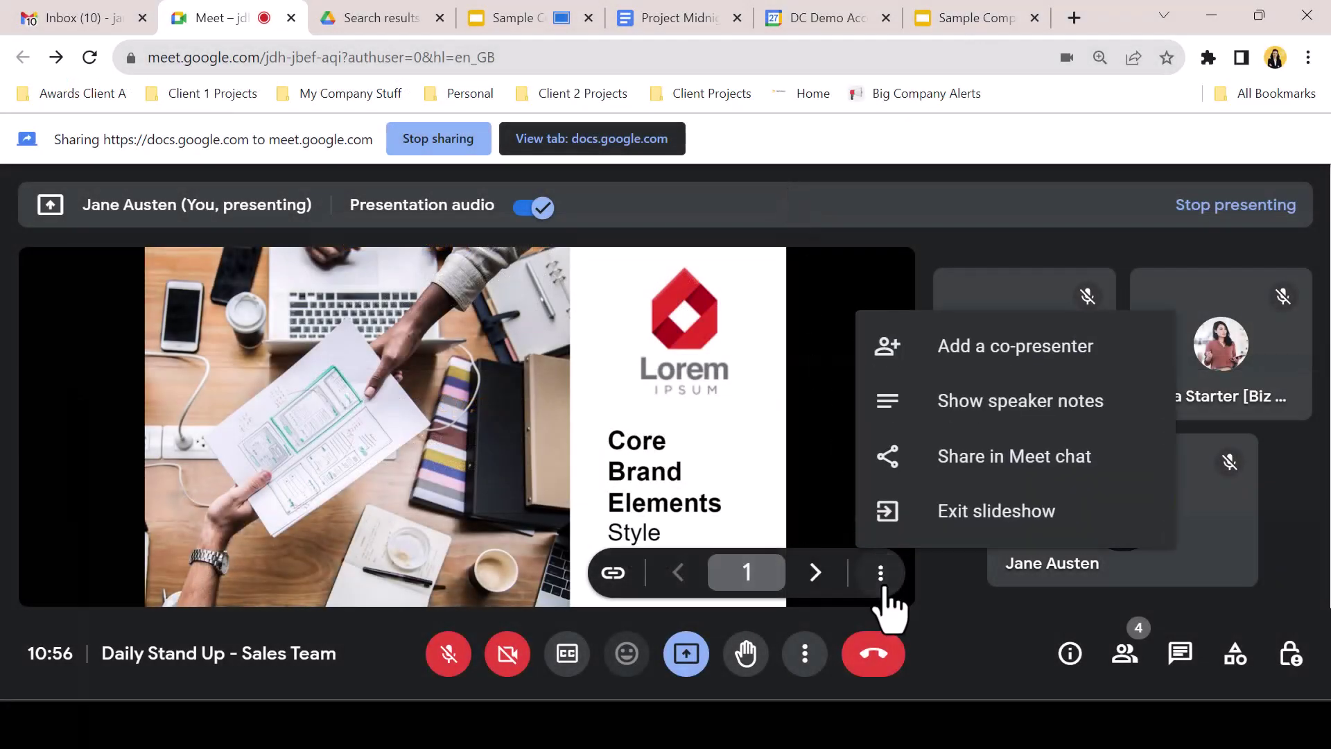
pyautogui.click(972, 413)
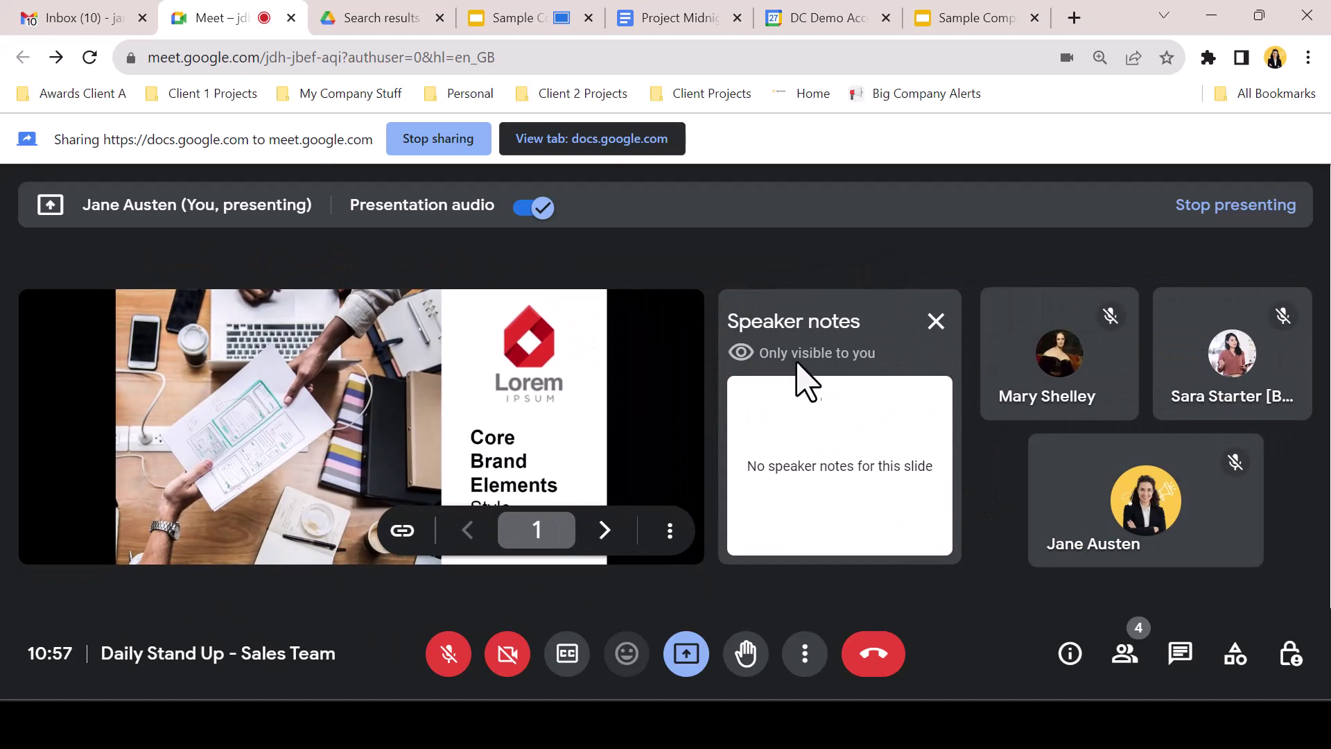
pyautogui.click(604, 530)
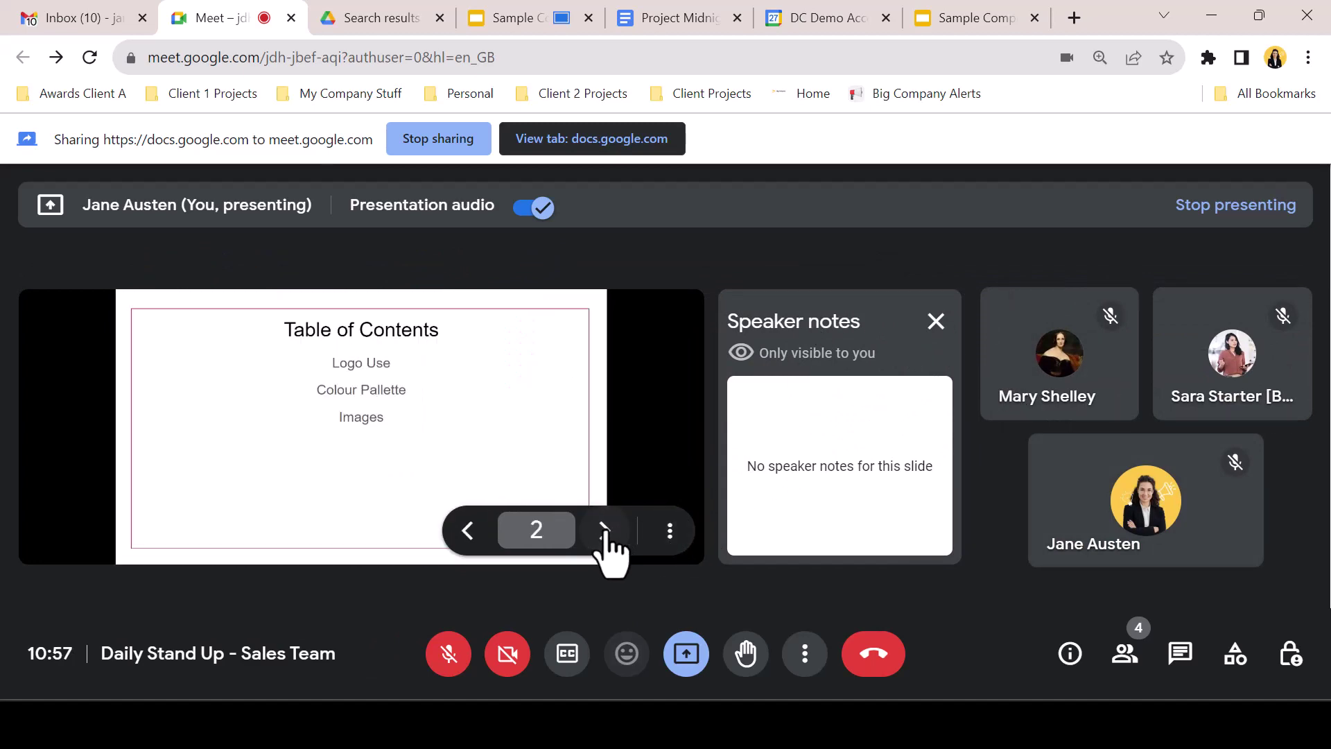
pyautogui.click(604, 530)
pyautogui.click(604, 530)
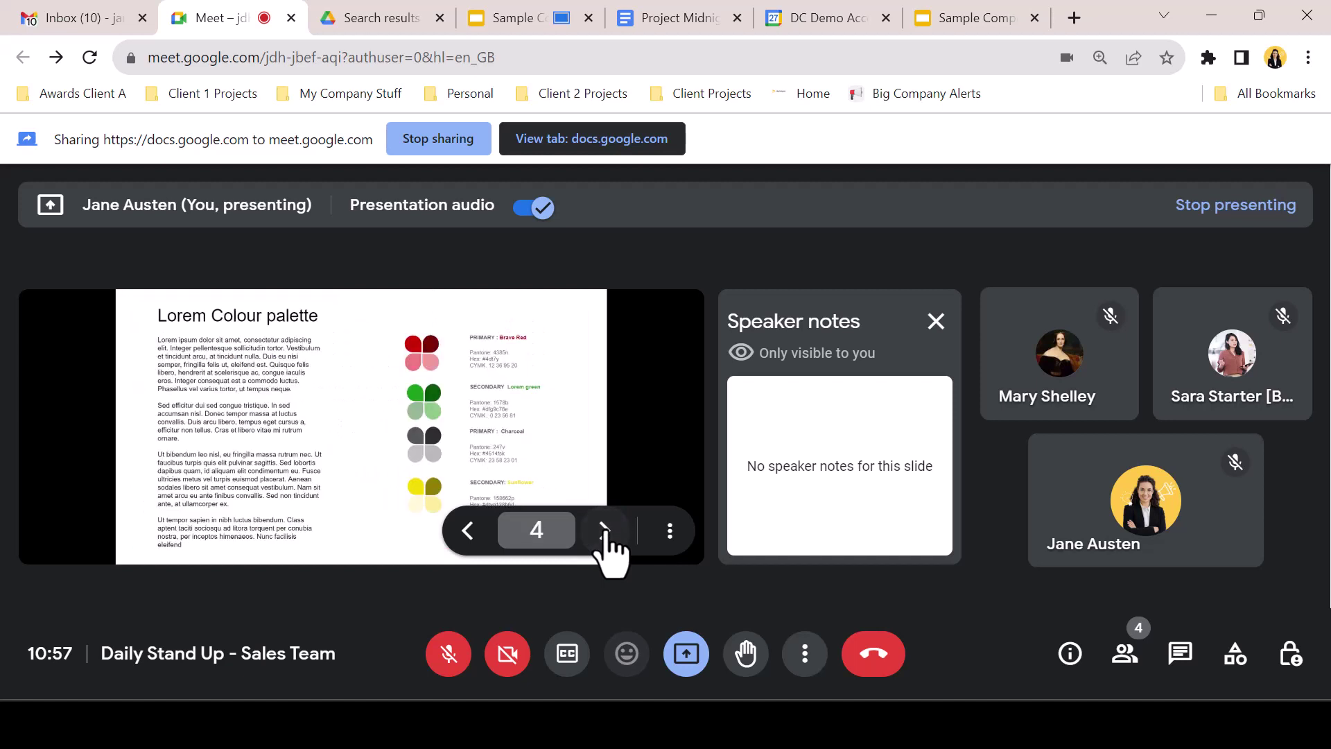
# - In the co-presenter's window, open the speaker notes for slide 4, then close the panel
pyautogui.click(596, 624)
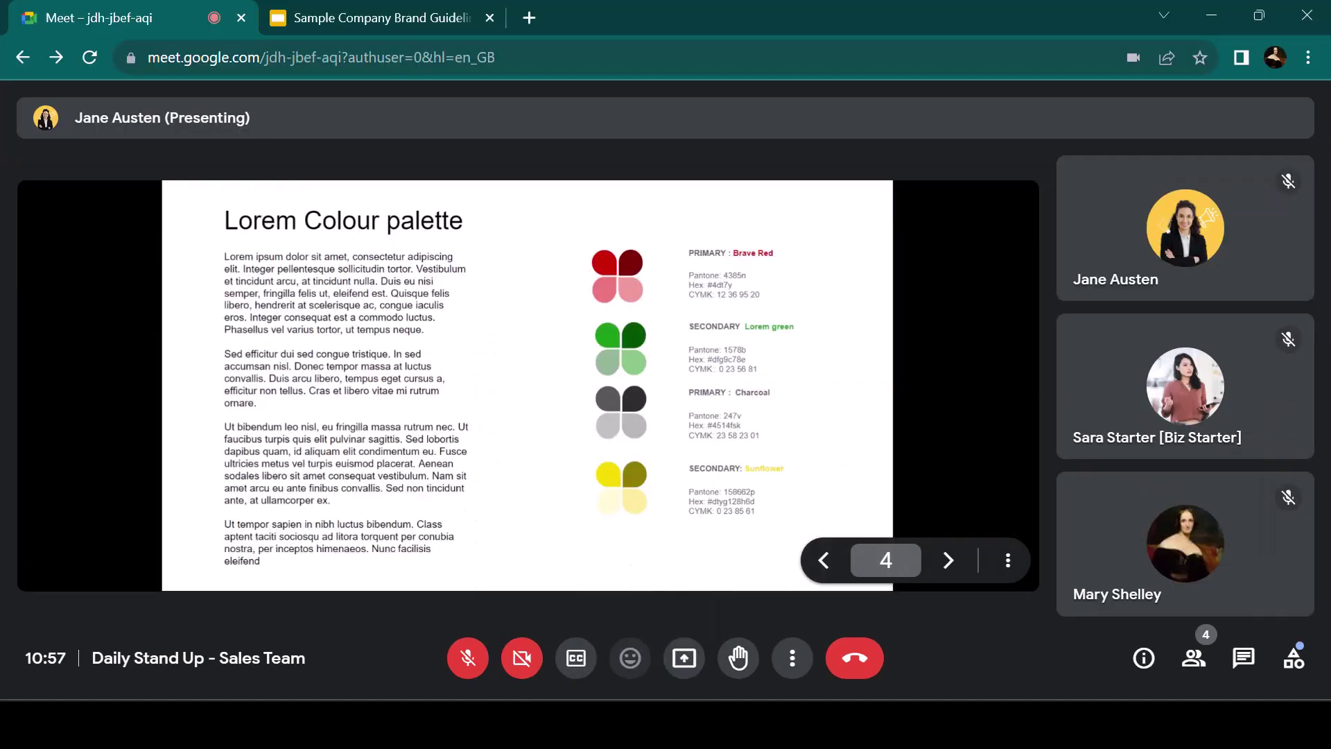
pyautogui.click(1010, 576)
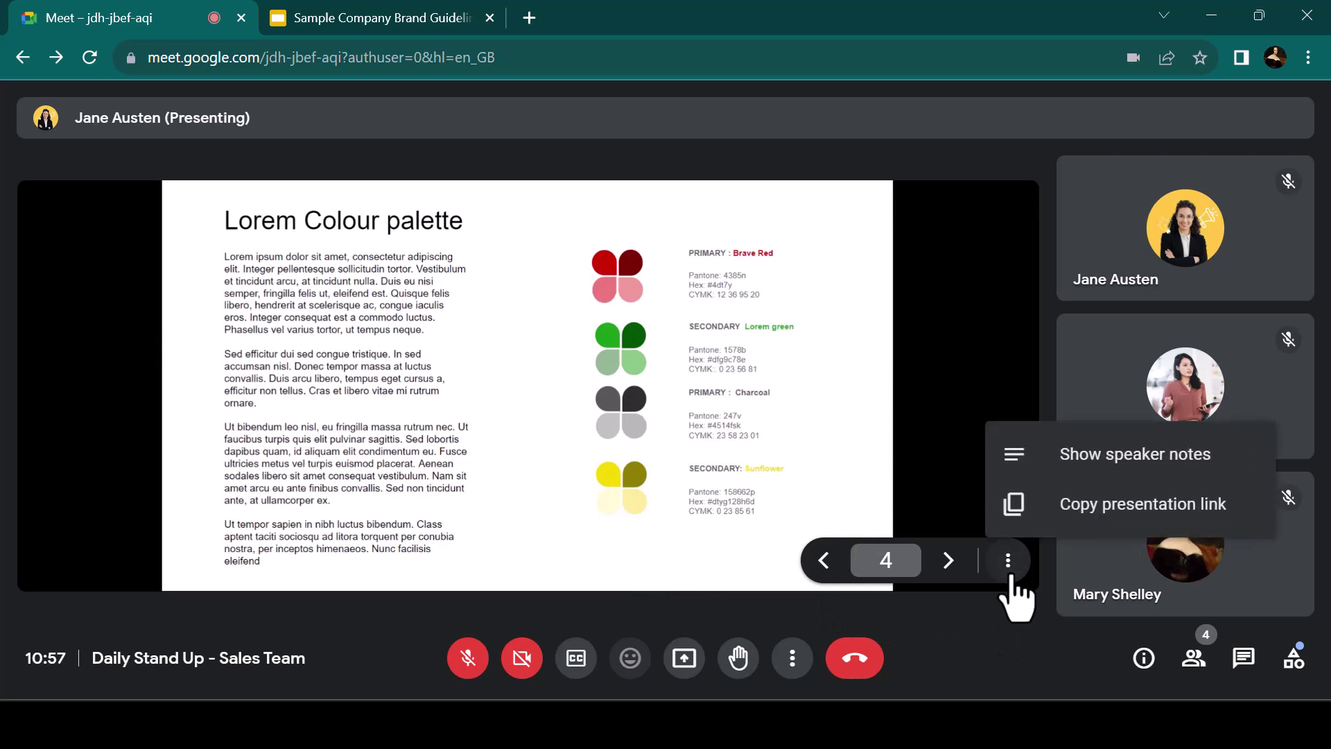
pyautogui.click(1090, 459)
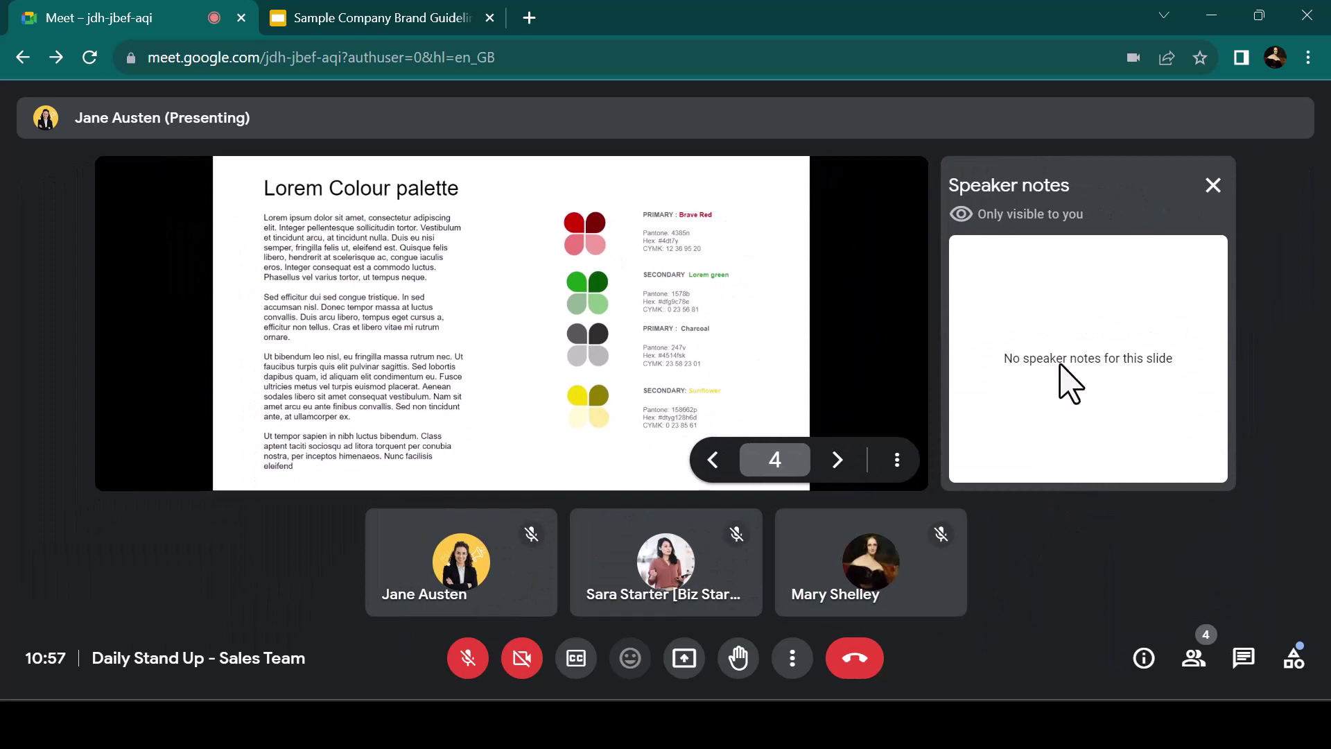
pyautogui.click(1213, 186)
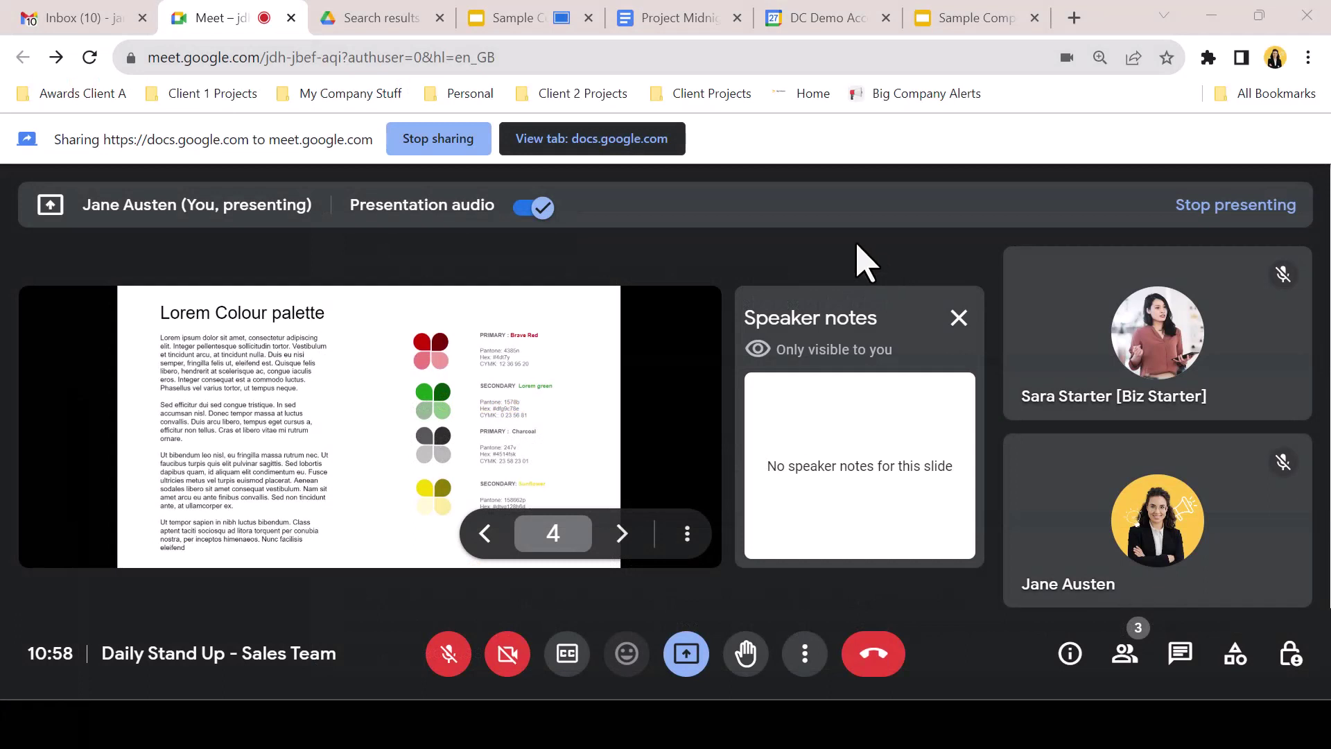
# - Post 'Sample Company Brand Guidelines' to the meeting chat as Commenter, still attached to the Calendar event
pyautogui.click(688, 533)
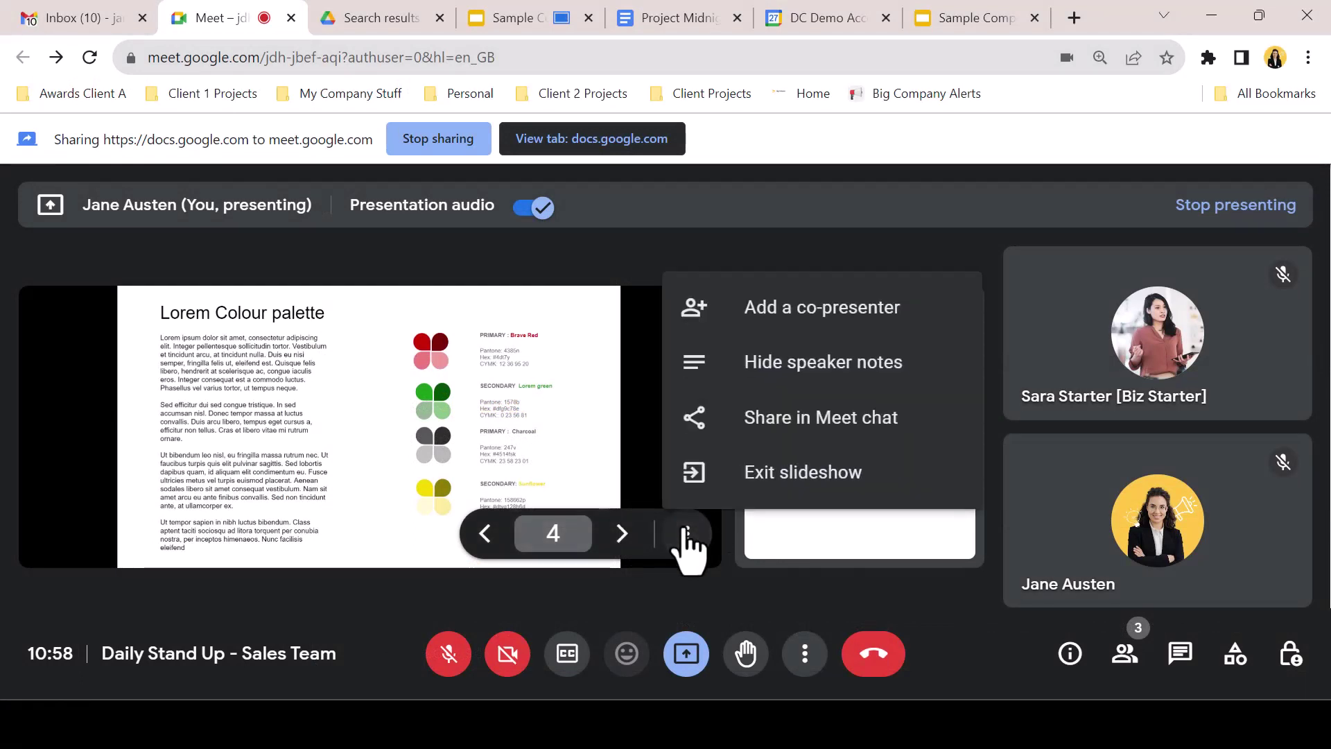
pyautogui.click(824, 437)
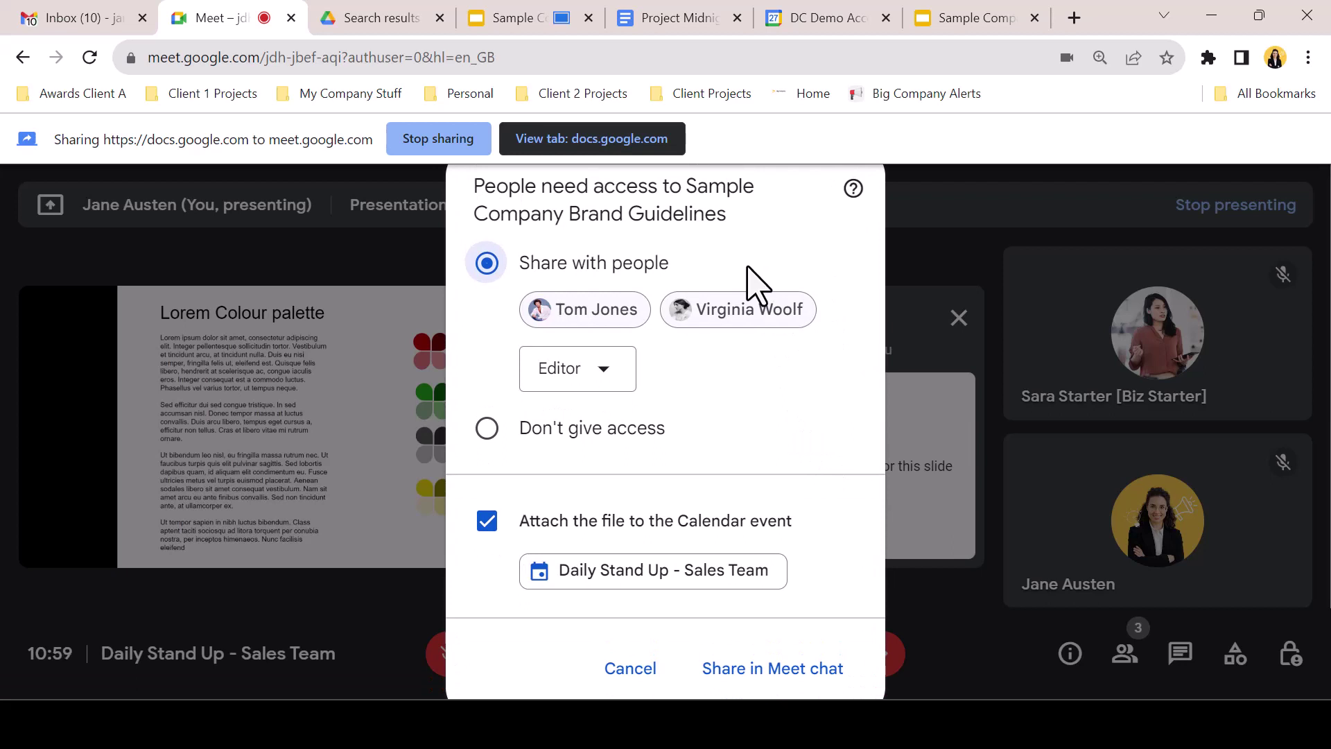
pyautogui.click(487, 521)
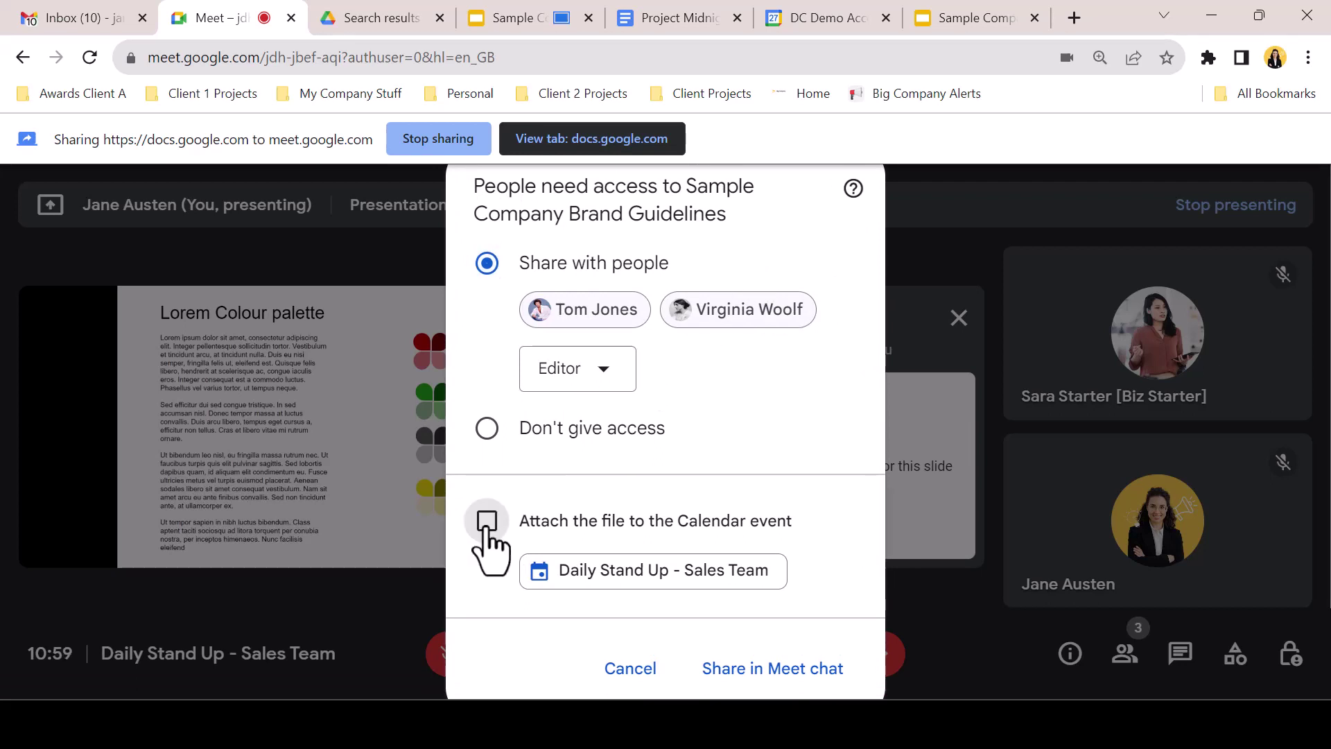
pyautogui.click(487, 521)
pyautogui.click(790, 687)
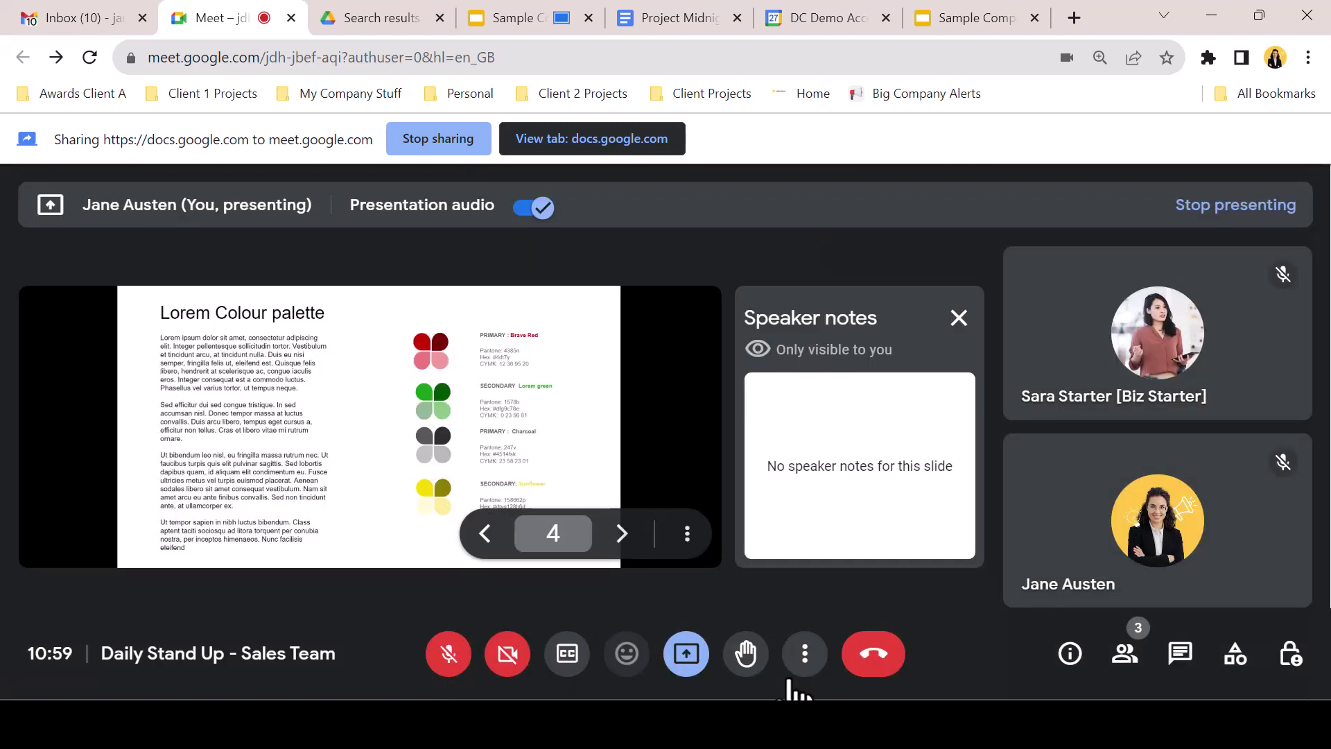
pyautogui.click(1181, 659)
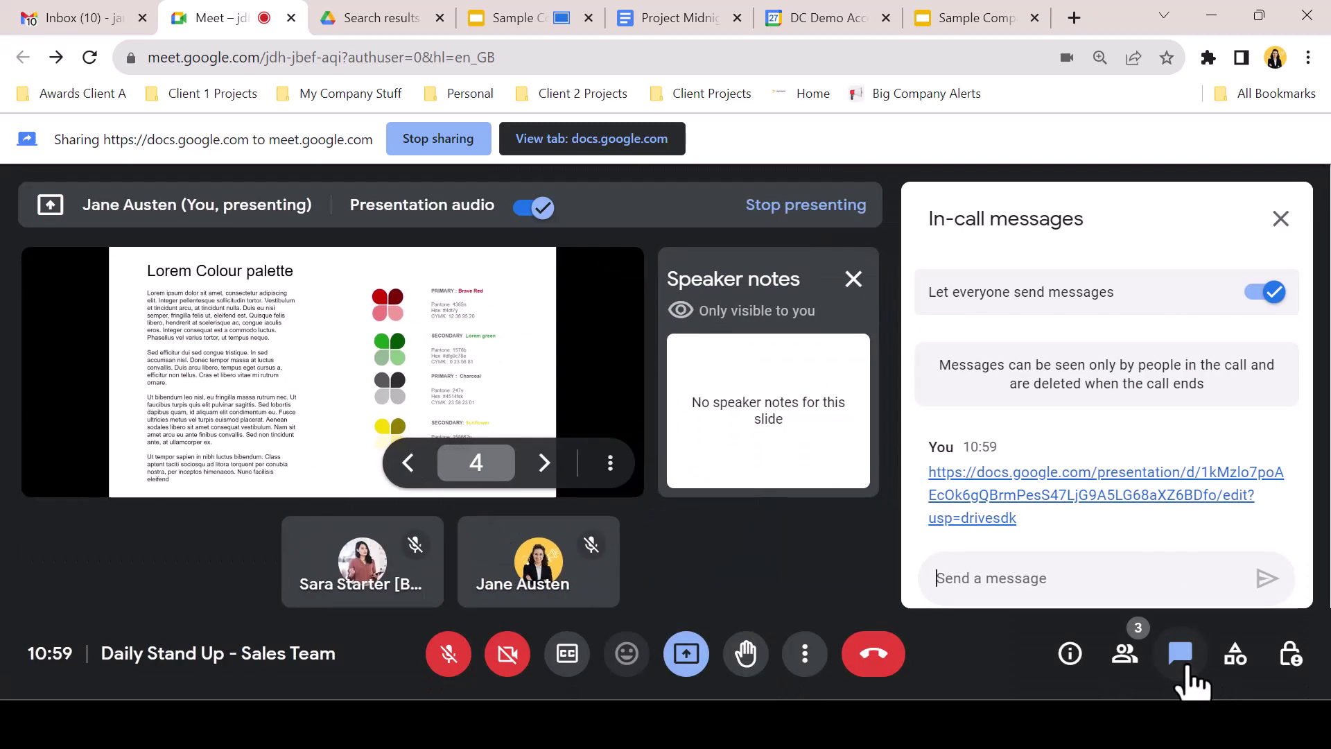